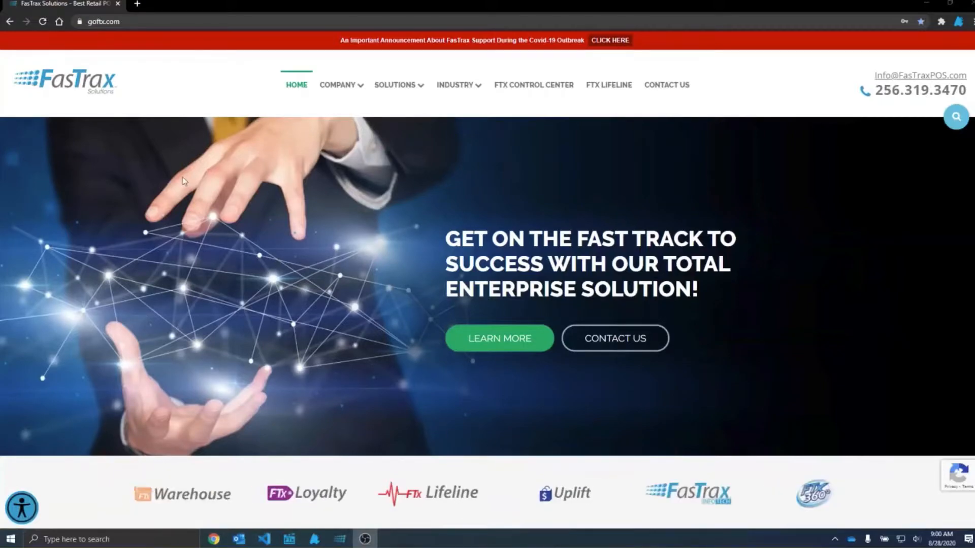
# - Open the FTX Lifeline page of the FasTrax website and go to its weekly training webinars
pyautogui.click(145, 22)
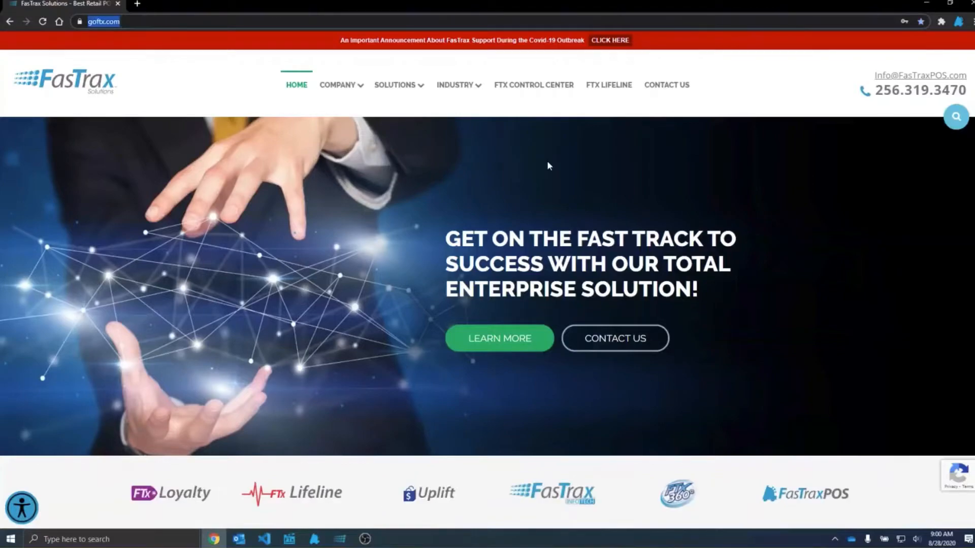
pyautogui.click(600, 92)
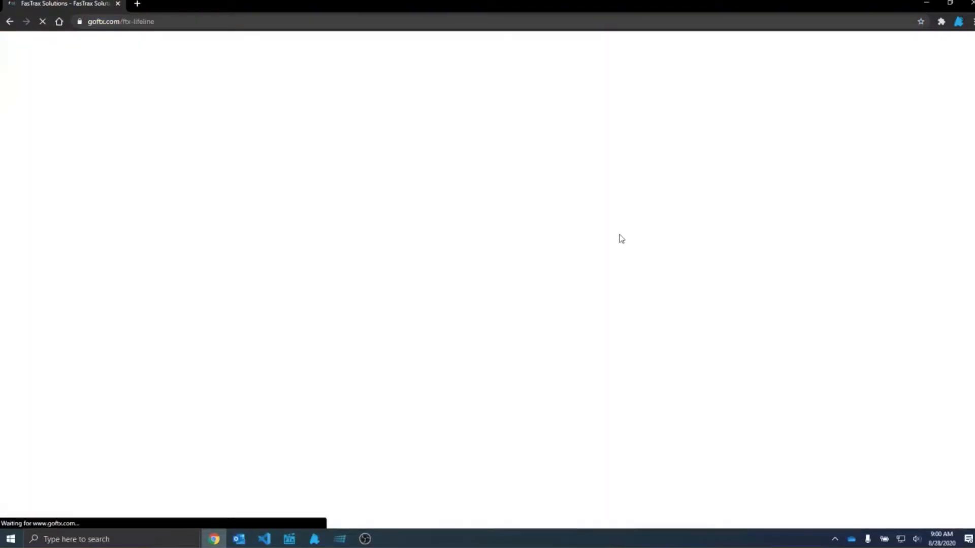
pyautogui.scroll(-15, 511, 309)
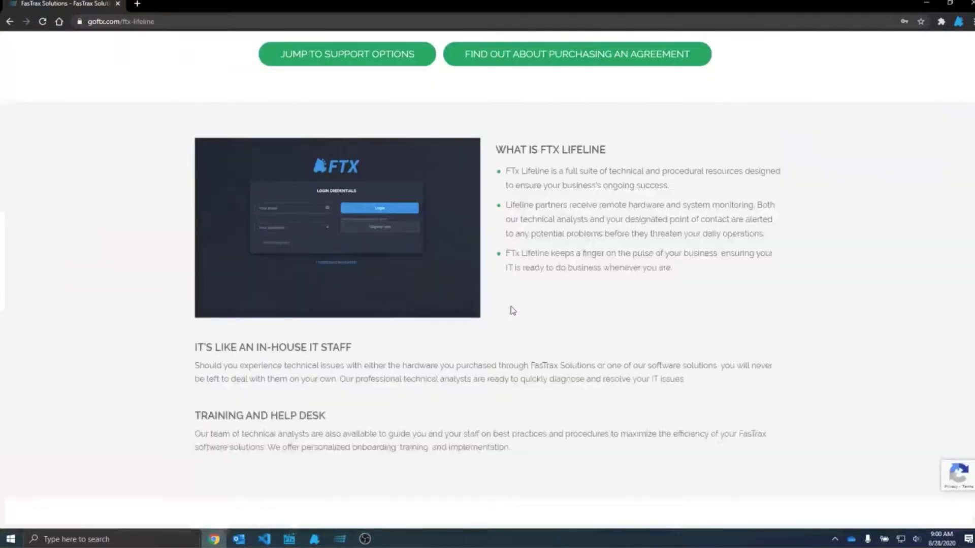
pyautogui.scroll(-8, 499, 313)
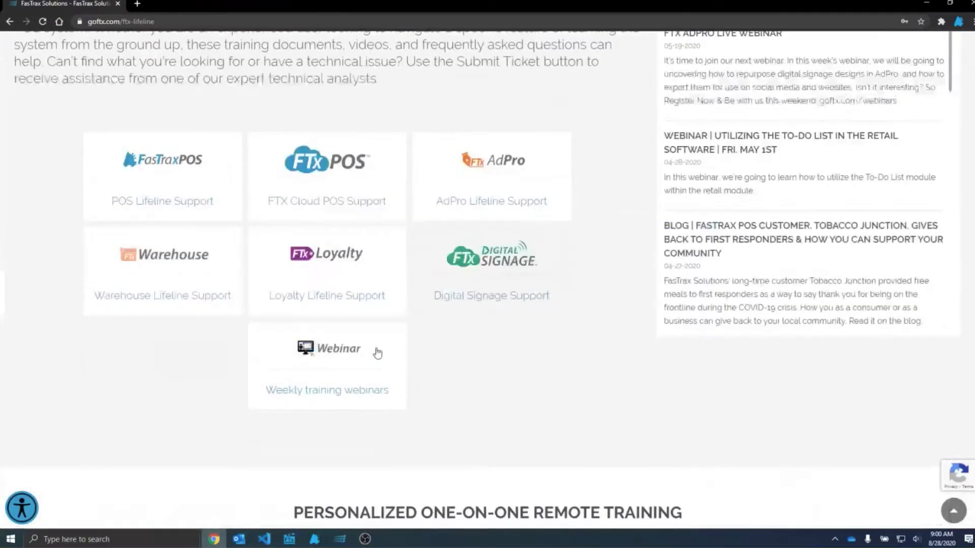
pyautogui.click(332, 352)
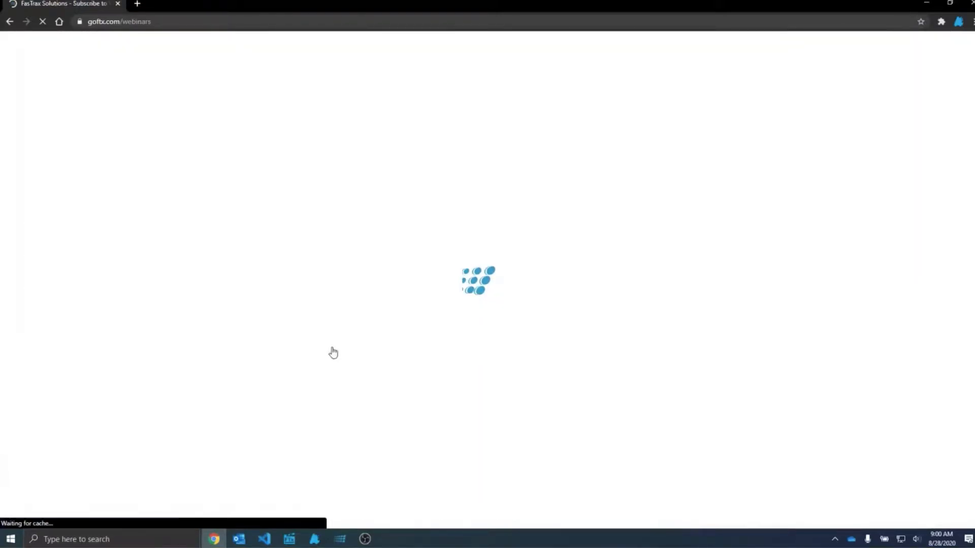
# - Look through the webinar topics for upcoming sessions open for registration and past recordings
pyautogui.scroll(-2, 333, 351)
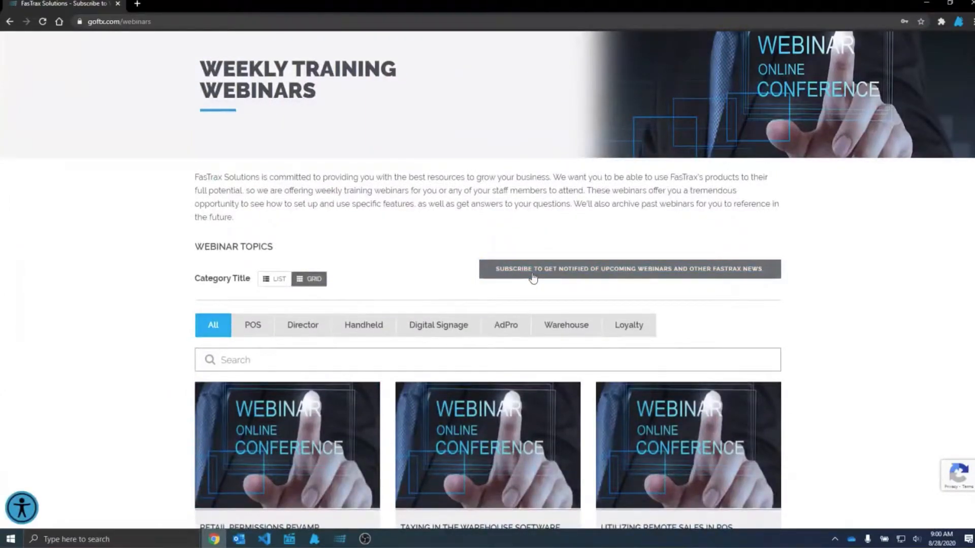
pyautogui.scroll(-6, 534, 276)
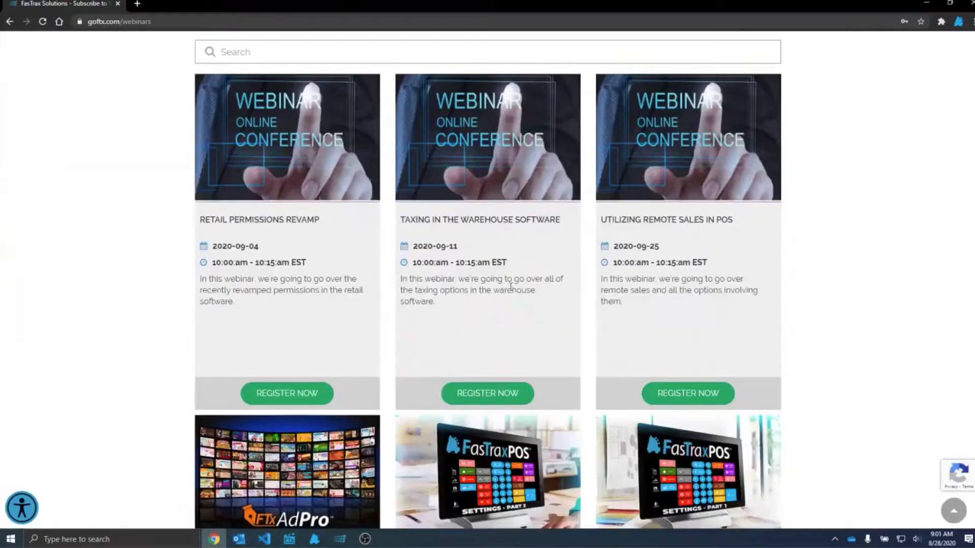
pyautogui.scroll(-5, 330, 391)
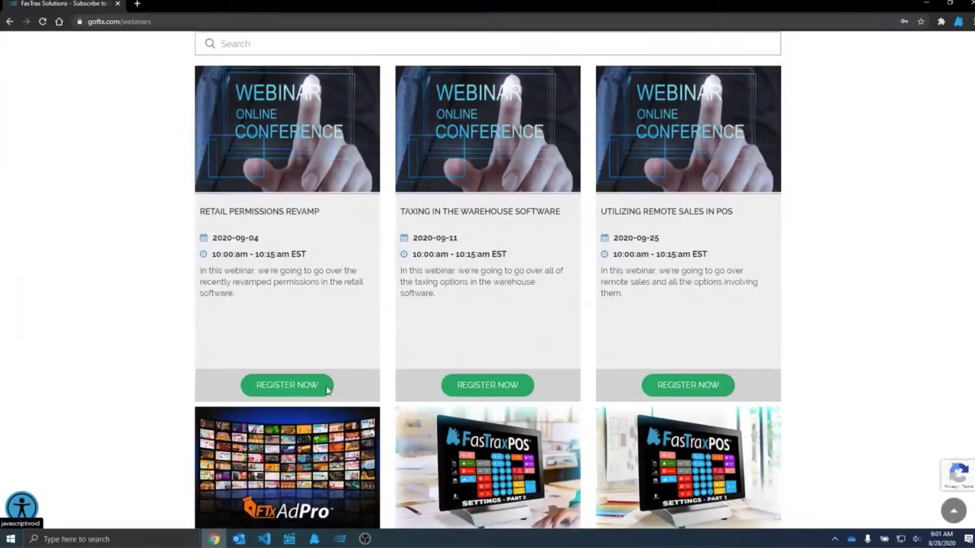
pyautogui.scroll(-2, 331, 387)
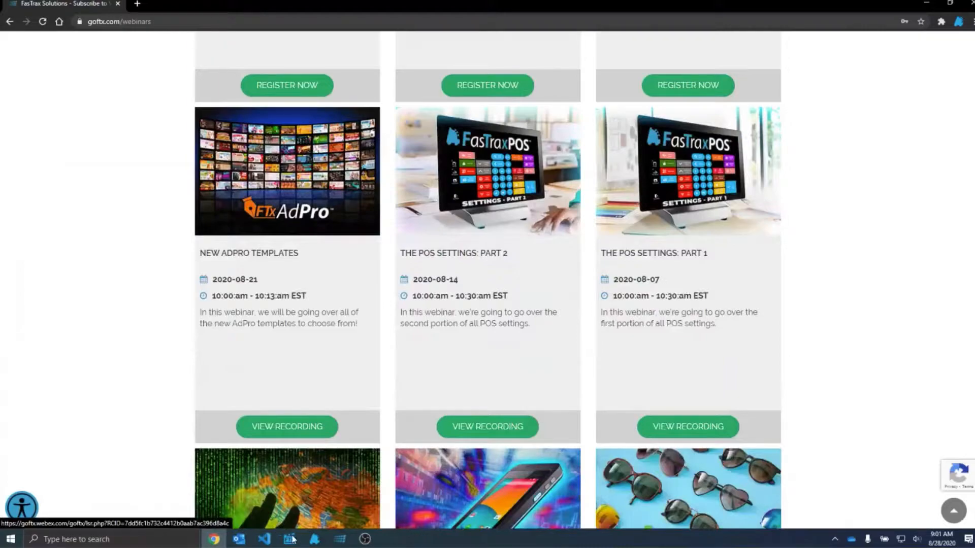
# - Switch to FasTrax Director and display only the active commission campaigns in the Pricebook
pyautogui.moveTo(297, 542)
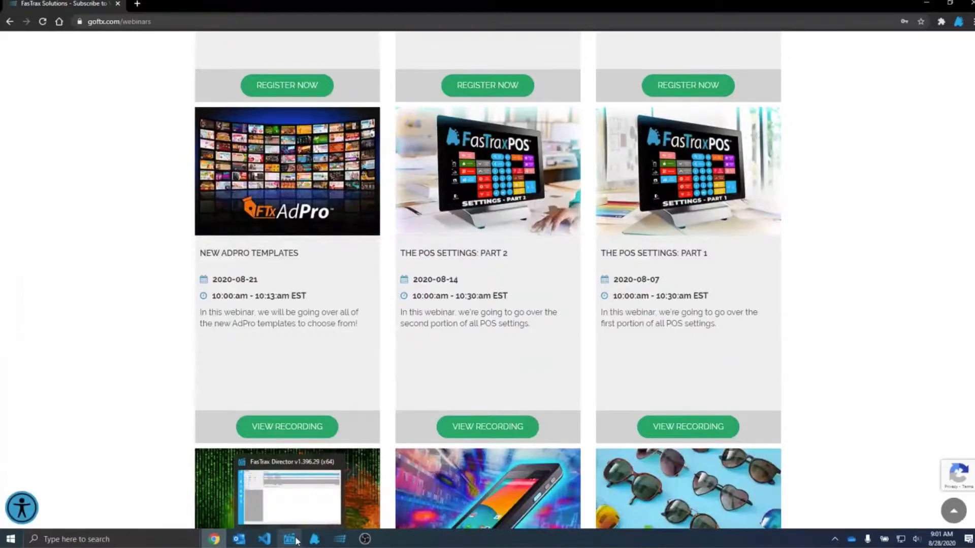
pyautogui.click(297, 541)
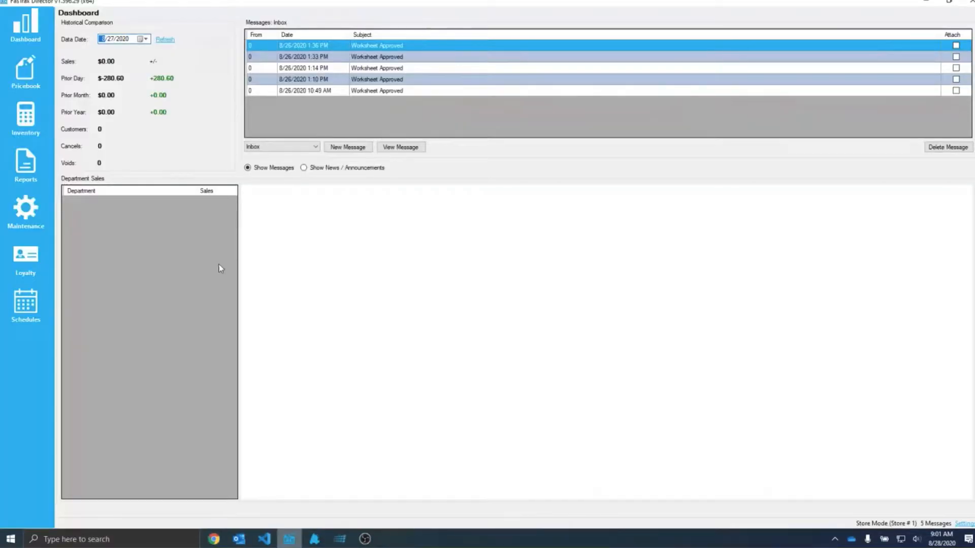
pyautogui.click(40, 74)
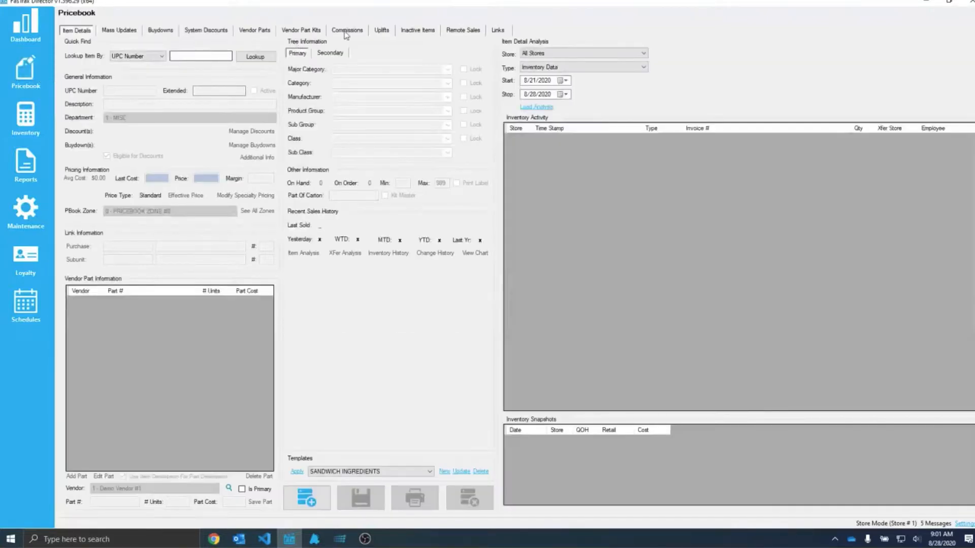
pyautogui.click(347, 32)
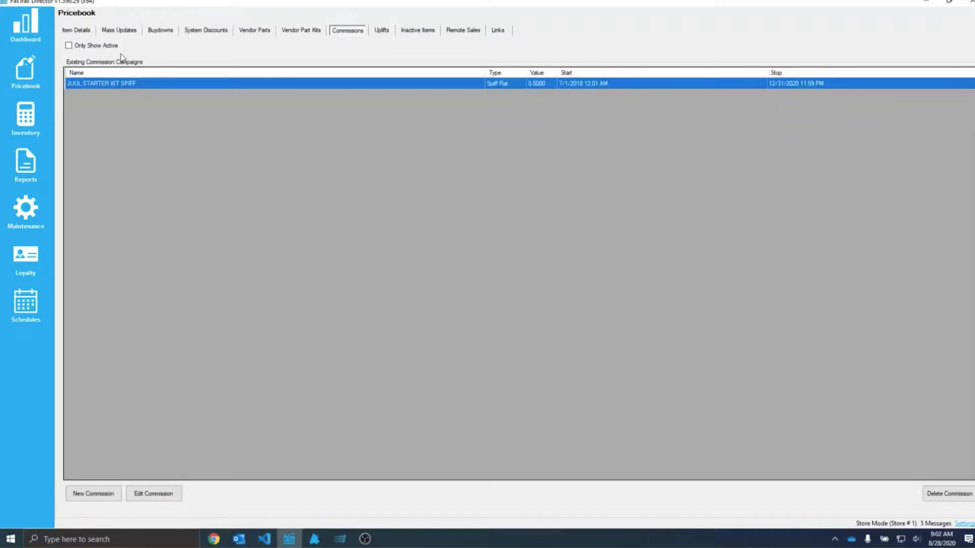
pyautogui.click(91, 47)
pyautogui.click(111, 46)
# - Open the JUUL STARTER KIT SPIFF commission for editing and examine its campaign name and available filter types
pyautogui.click(154, 493)
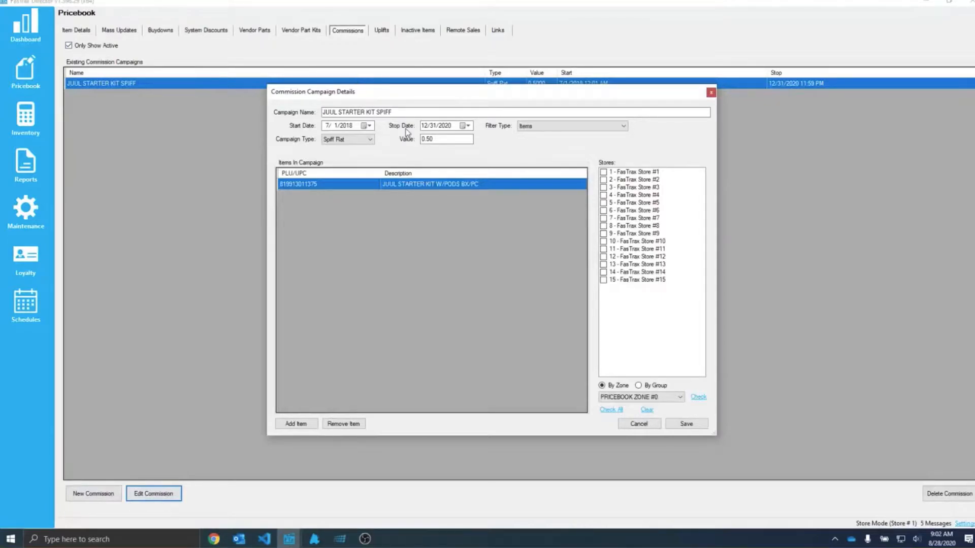
pyautogui.click(416, 114)
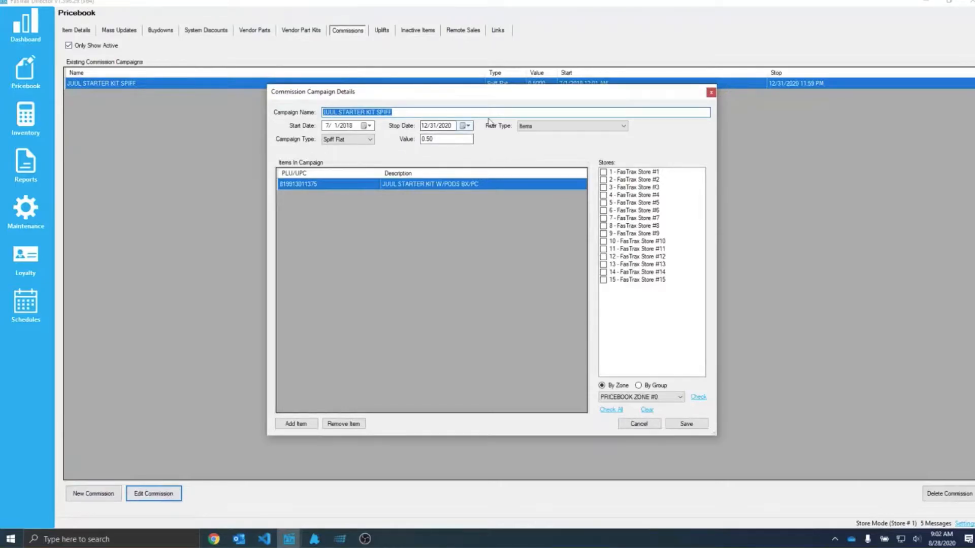
pyautogui.click(562, 128)
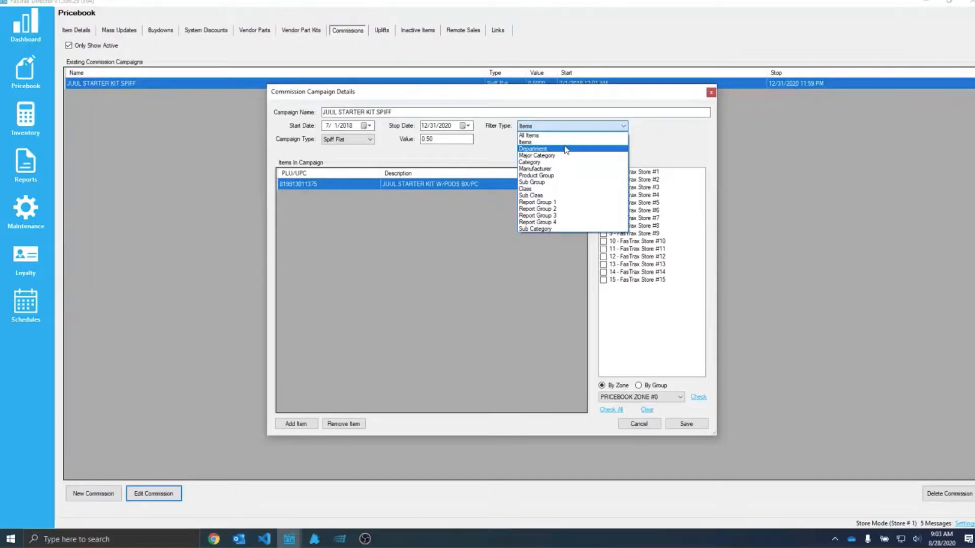
pyautogui.click(489, 186)
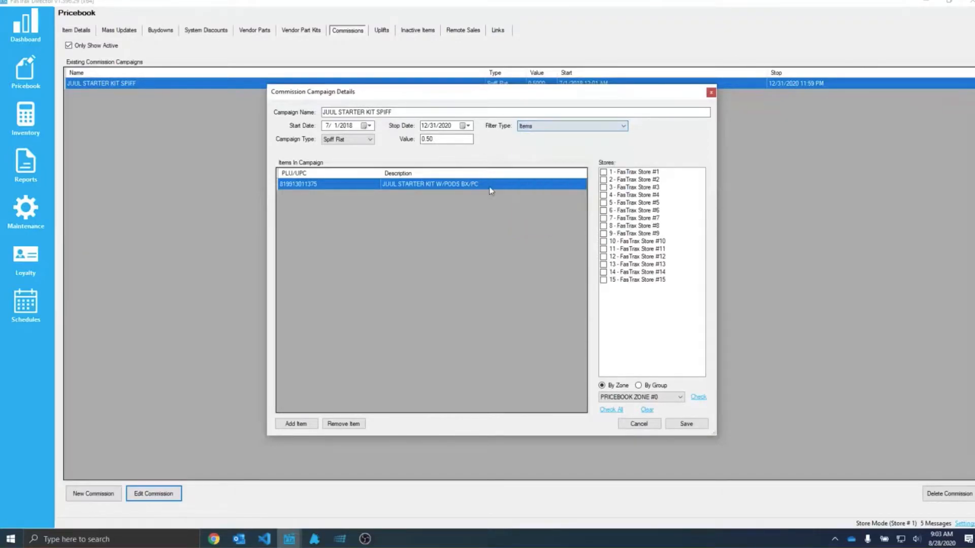
# - Try other campaign types with values of 10 and 50 in the JUUL STARTER KIT SPIFF campaign, then discard the changes
pyautogui.click(346, 140)
pyautogui.click(343, 152)
pyautogui.press('Tab')
pyautogui.write('10')
pyautogui.click(370, 139)
pyautogui.click(375, 152)
pyautogui.press('Tab')
pyautogui.write('50')
pyautogui.click(647, 426)
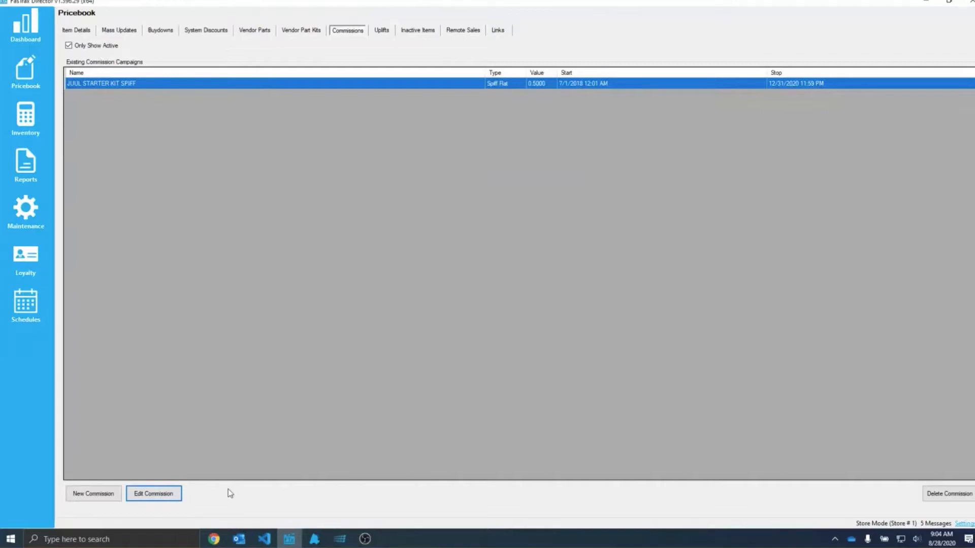
# - Reopen the JUUL STARTER KIT SPIFF campaign, view the item search for adding items, and close both without saving
pyautogui.click(157, 496)
pyautogui.click(296, 424)
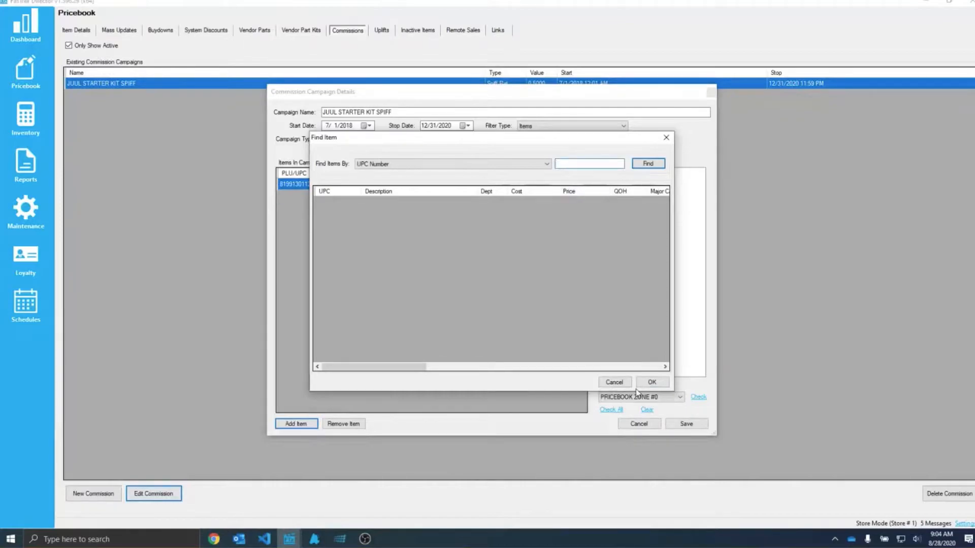
pyautogui.click(615, 383)
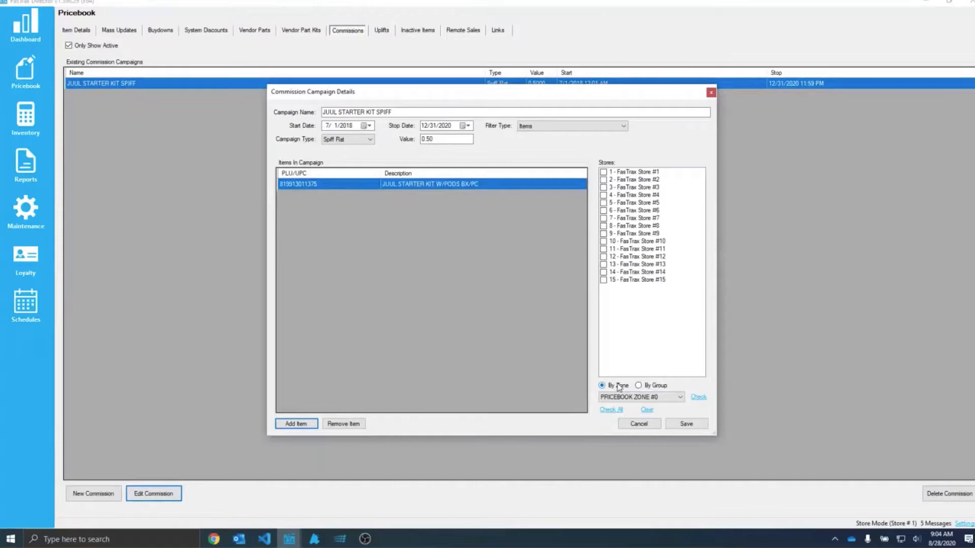
pyautogui.click(639, 424)
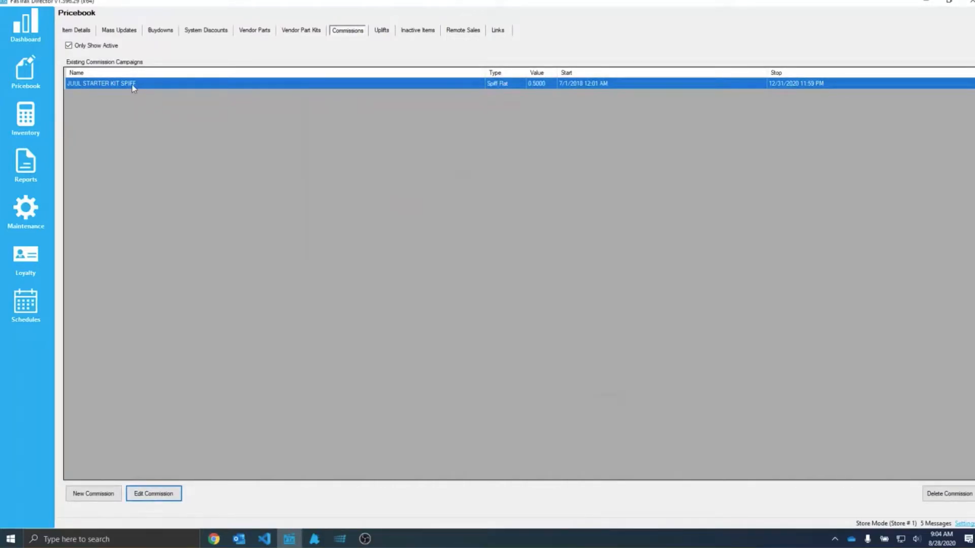
# - Look up items by the description JUUL and view the additional information of JUUL BASIC STARTER KIT (1bx/4)
pyautogui.click(83, 31)
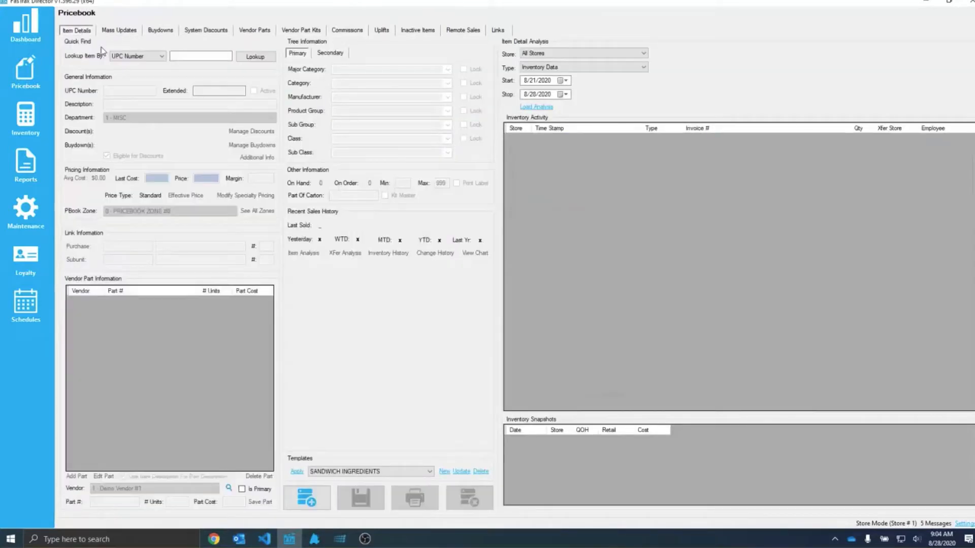
pyautogui.click(144, 56)
pyautogui.click(127, 74)
pyautogui.write('JUUL')
pyautogui.press('Return')
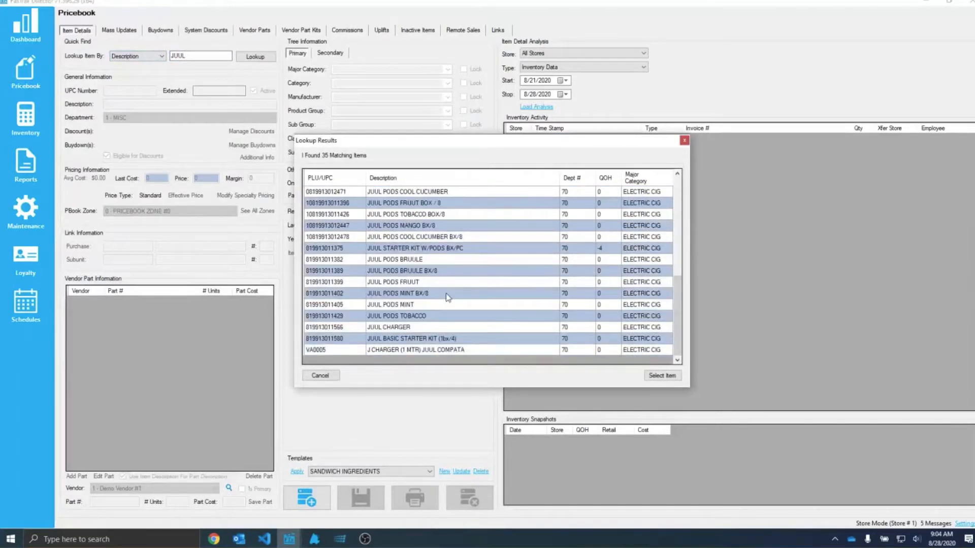
pyautogui.doubleClick(408, 339)
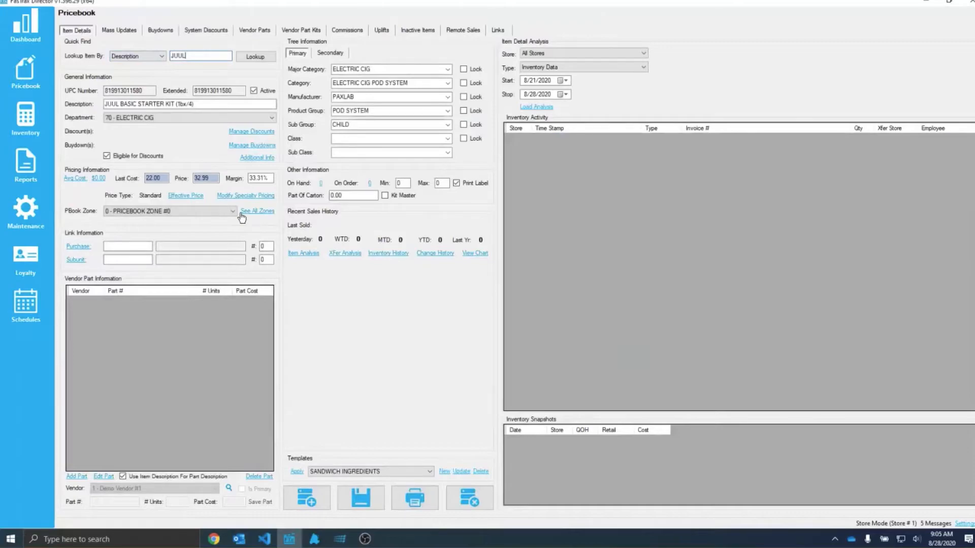
pyautogui.click(262, 159)
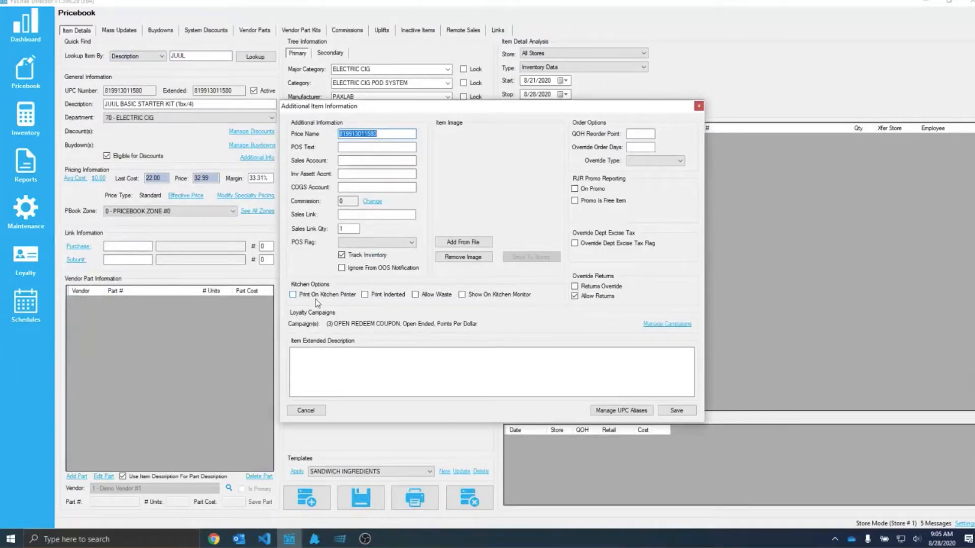
pyautogui.click(306, 411)
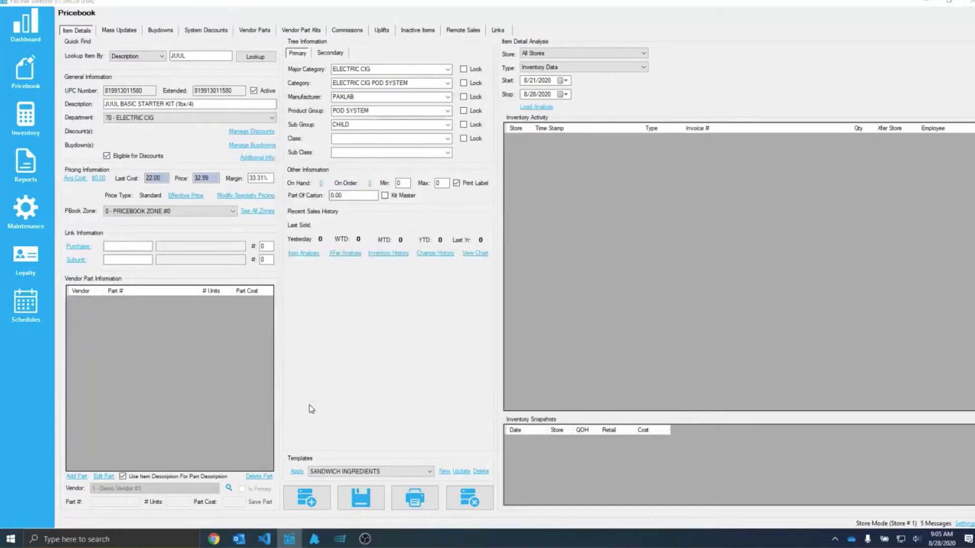
# - Show the mass update utilities for commissions and filter the pricebook for items whose description contains JUUL
pyautogui.click(117, 31)
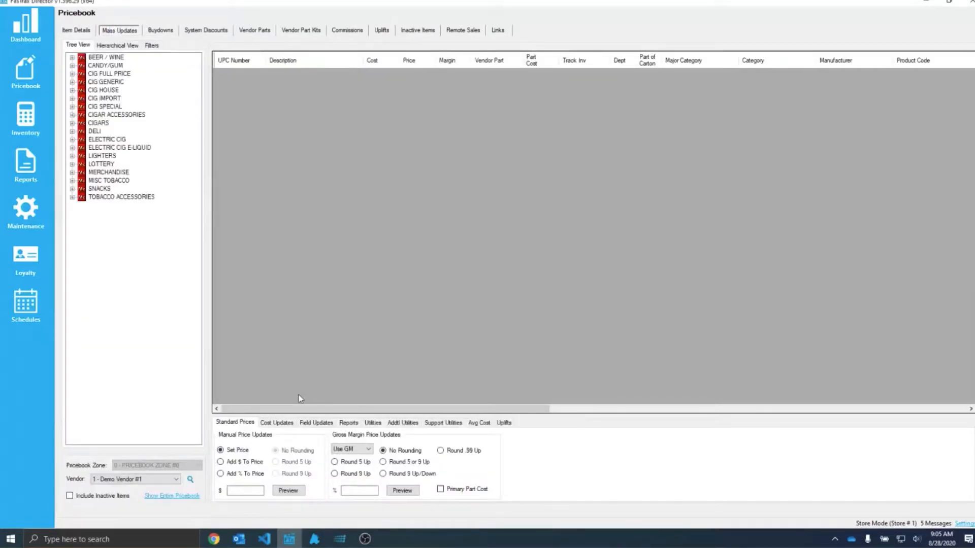
pyautogui.click(371, 424)
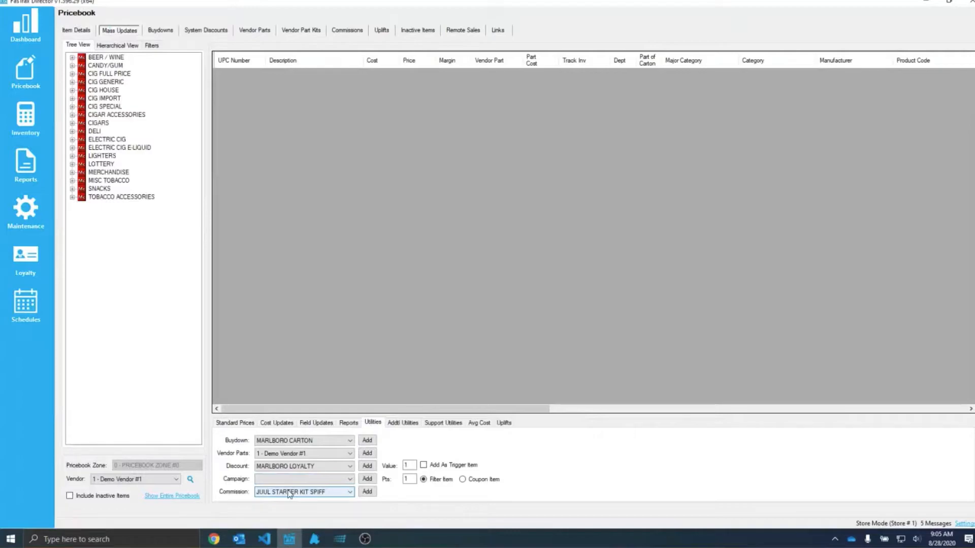
pyautogui.click(152, 45)
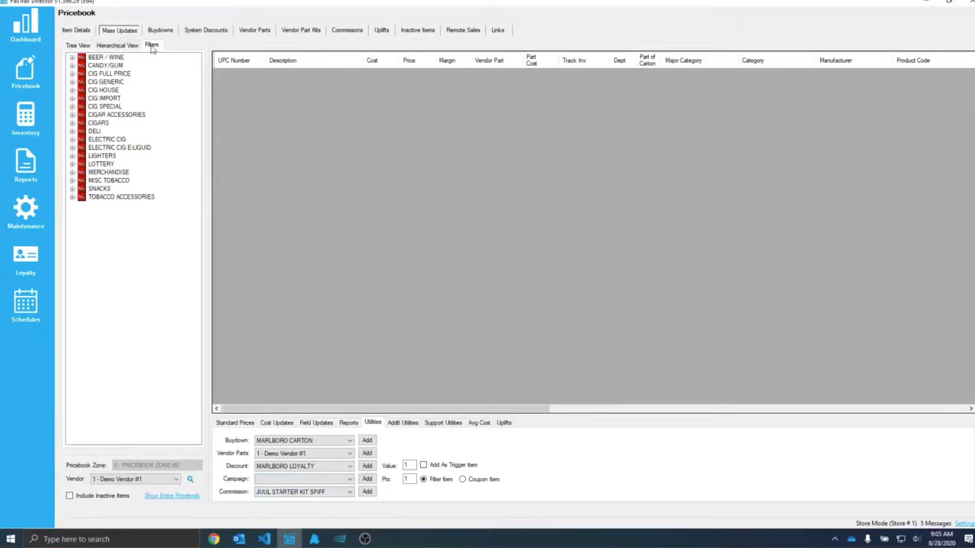
pyautogui.click(120, 65)
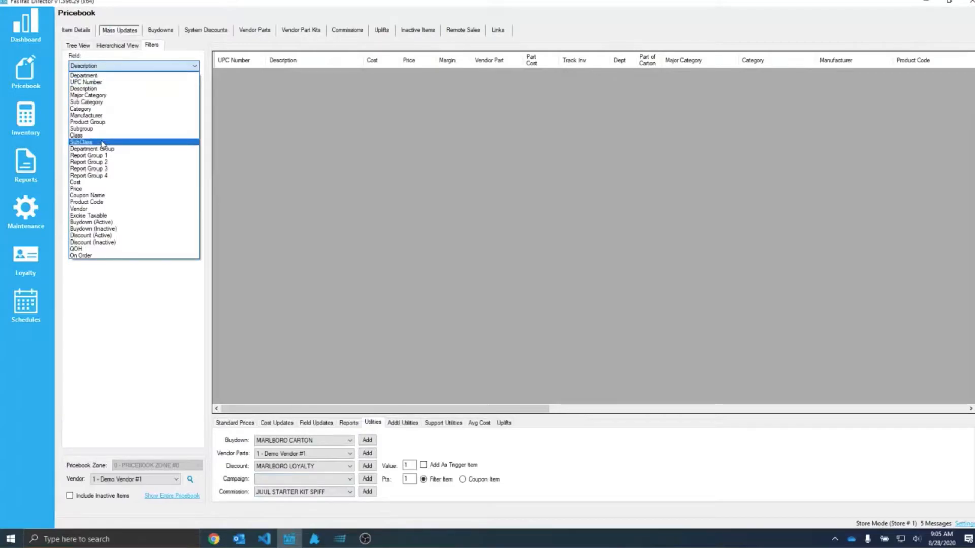
pyautogui.click(97, 89)
pyautogui.click(95, 130)
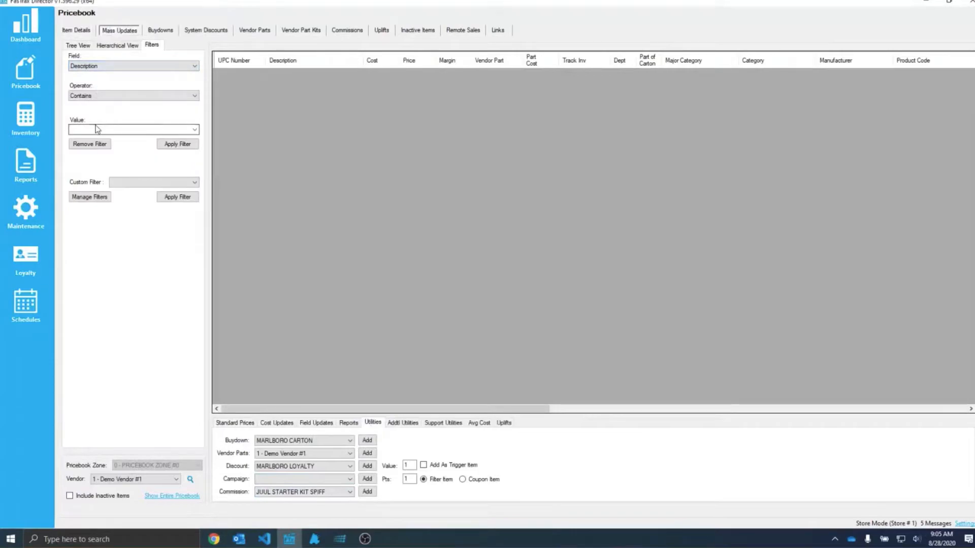
pyautogui.write('JUUL')
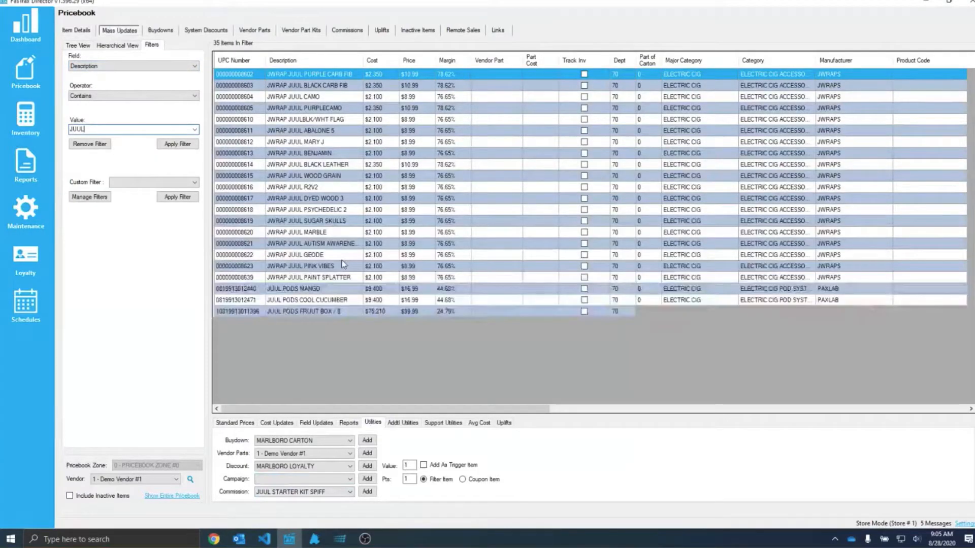
# - Narrow the list to JUUL CHARGER and JUUL BASIC STARTER KIT (1bx/4) and try adding them to the JUUL STARTER KIT SPIFF commission
pyautogui.scroll(-2, 388, 328)
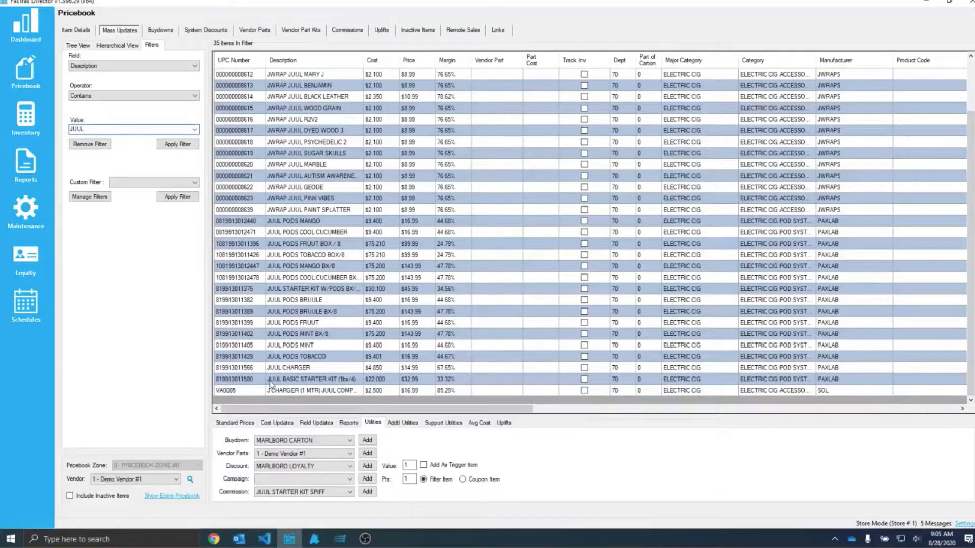
pyautogui.click(231, 384)
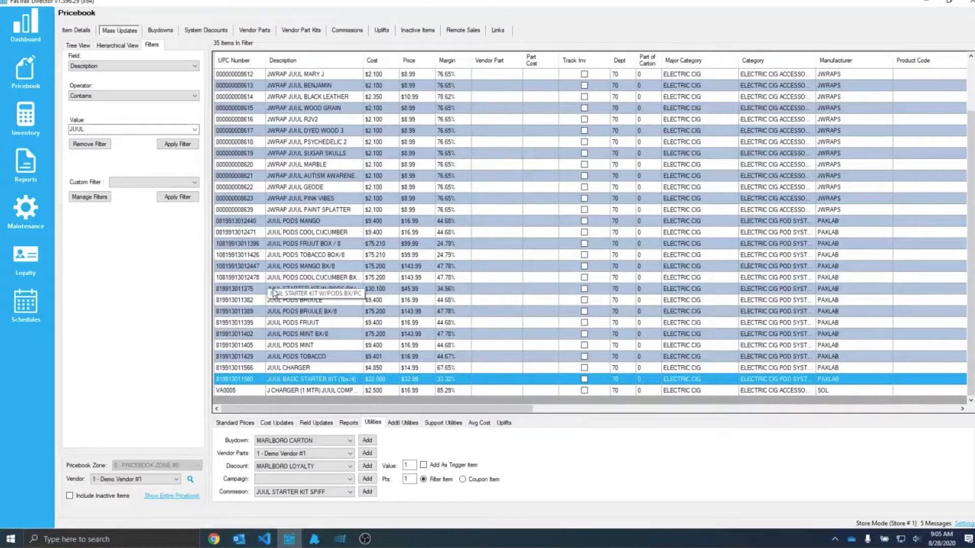
pyautogui.keyDown('shift'); pyautogui.click(242, 372); pyautogui.keyUp('shift')
pyautogui.rightClick(241, 372)
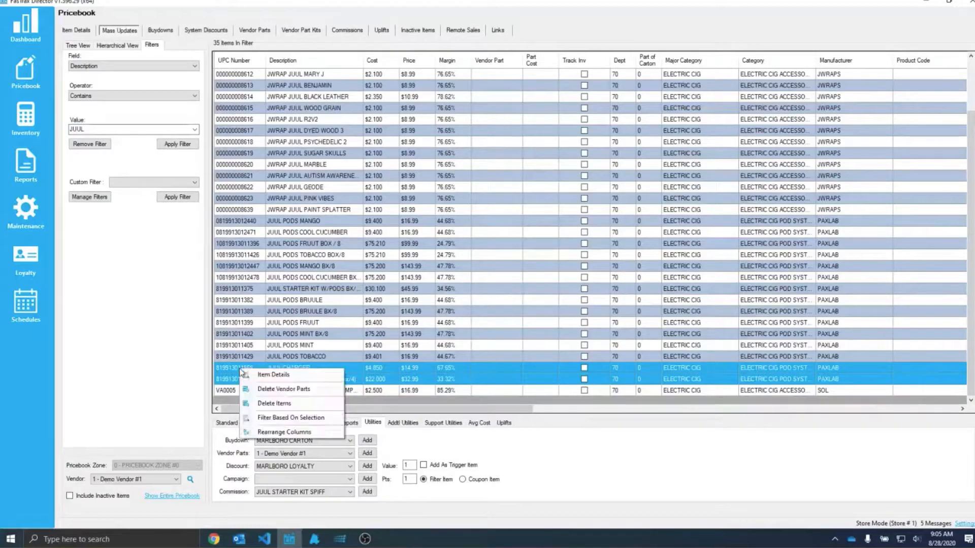
pyautogui.click(297, 420)
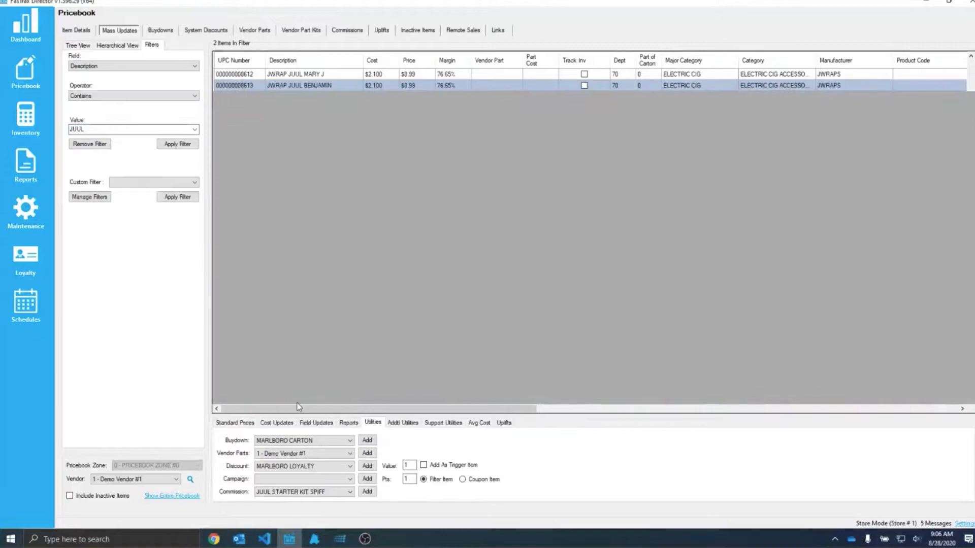
pyautogui.click(367, 492)
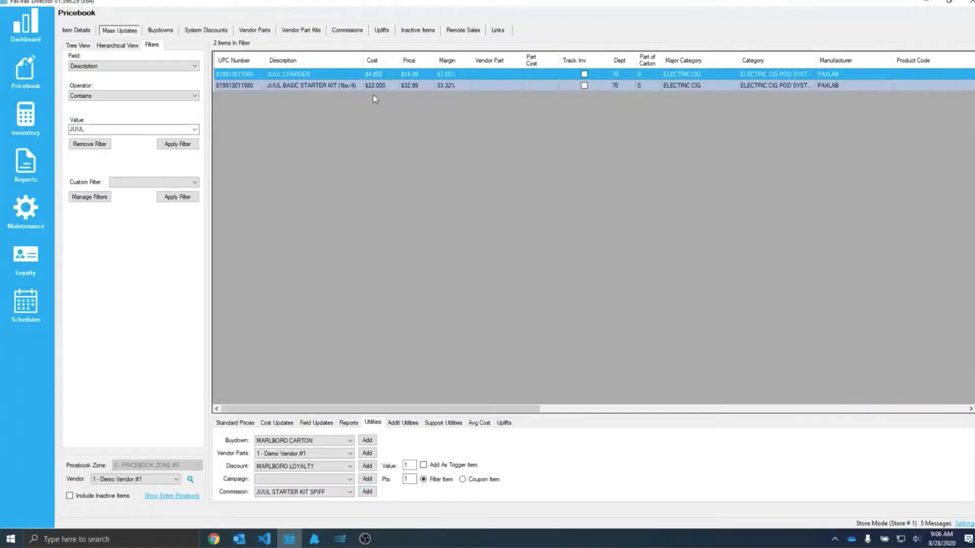
# - Review the filter types in the JUUL STARTER KIT SPIFF campaign without saving, and highlight the manufacturer in the JUUL BASIC STARTER KIT (1bx/4) item details
pyautogui.click(347, 31)
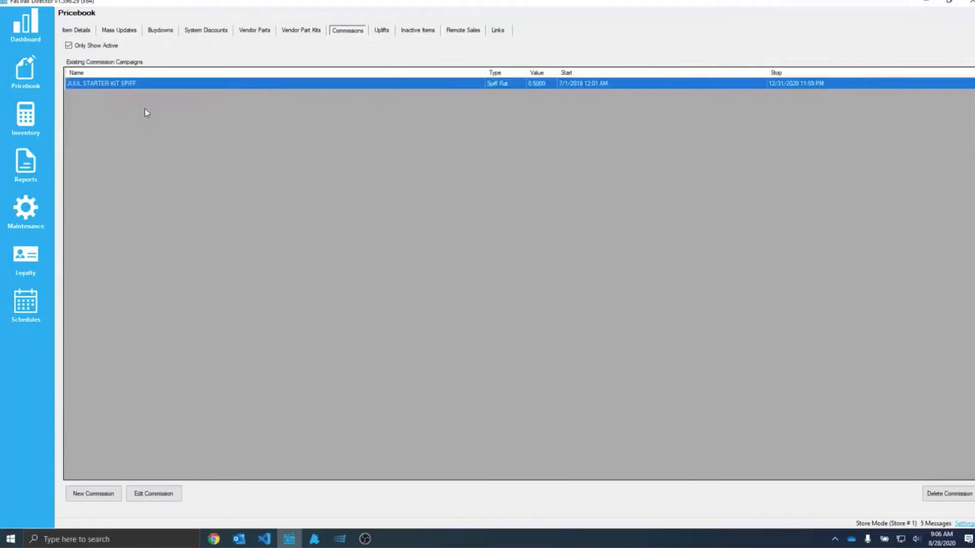
pyautogui.click(154, 495)
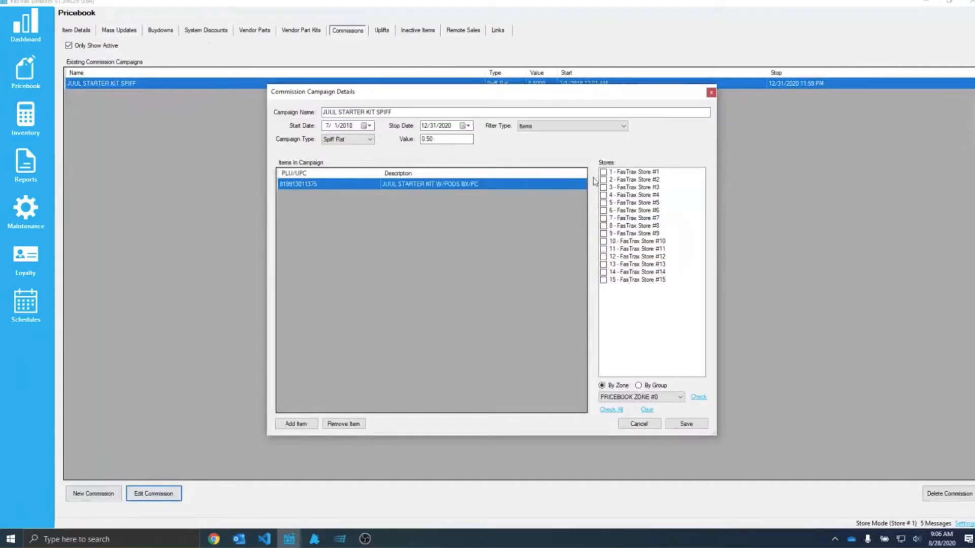
pyautogui.click(578, 128)
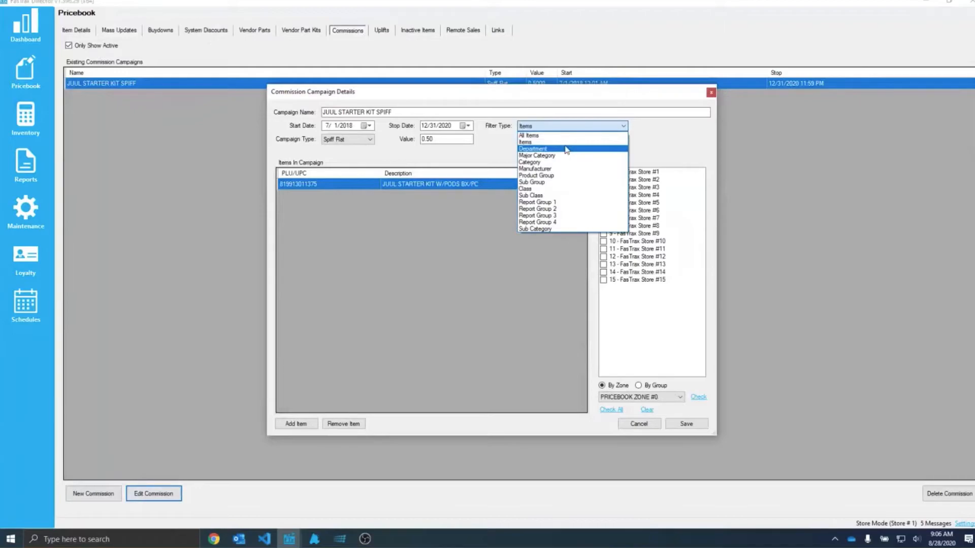
pyautogui.click(642, 425)
pyautogui.click(643, 425)
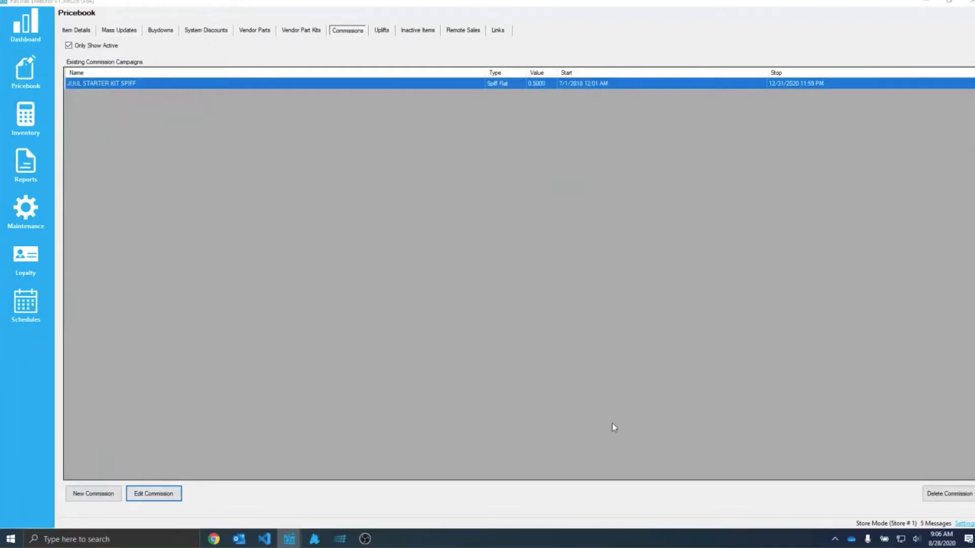
pyautogui.click(81, 32)
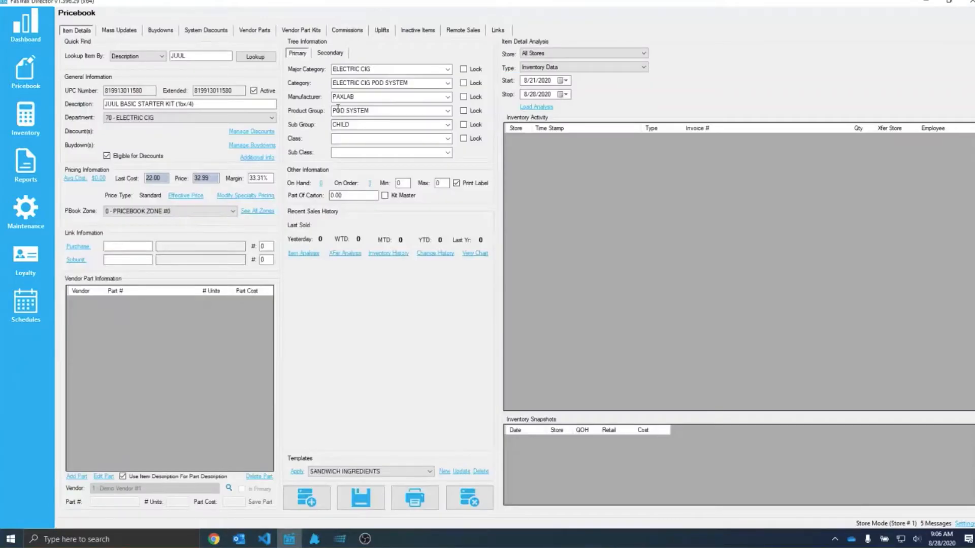
pyautogui.click(367, 97)
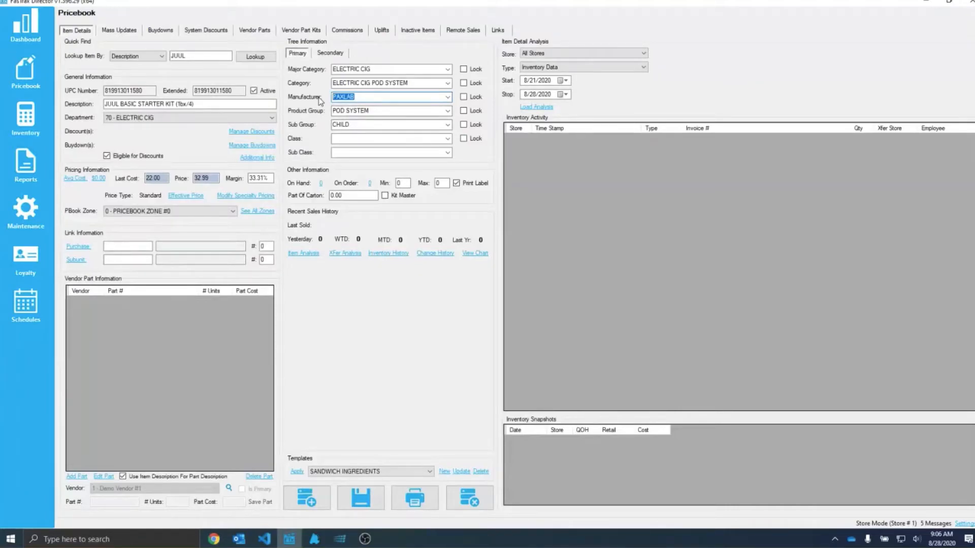
# - Bring up the Commission Sales Report and view its report types, keeping Commission Sales Grouped By Store
pyautogui.click(43, 158)
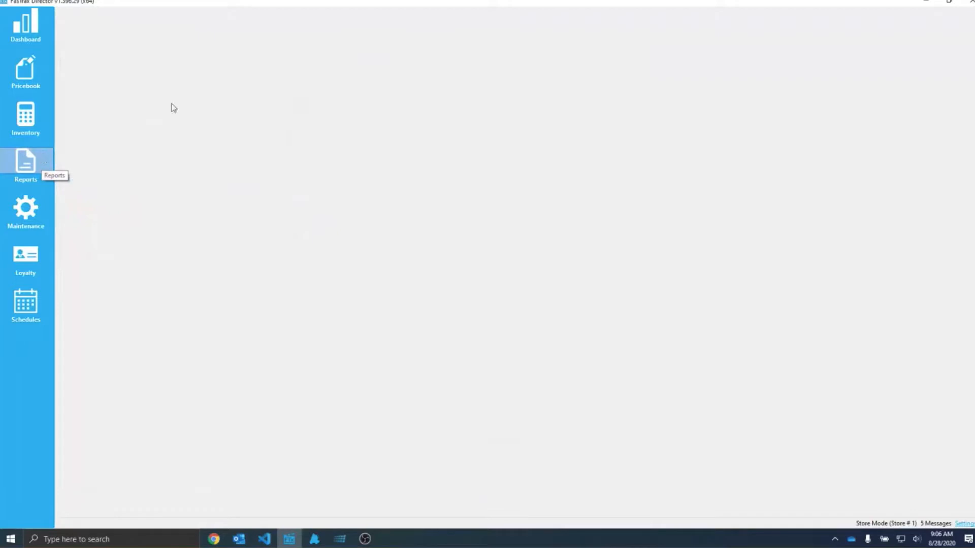
pyautogui.click(160, 33)
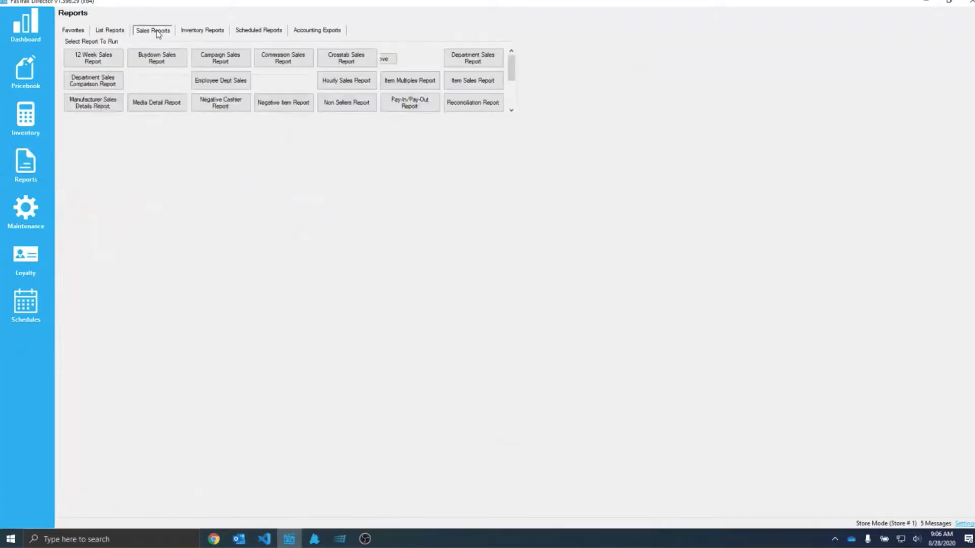
pyautogui.click(283, 57)
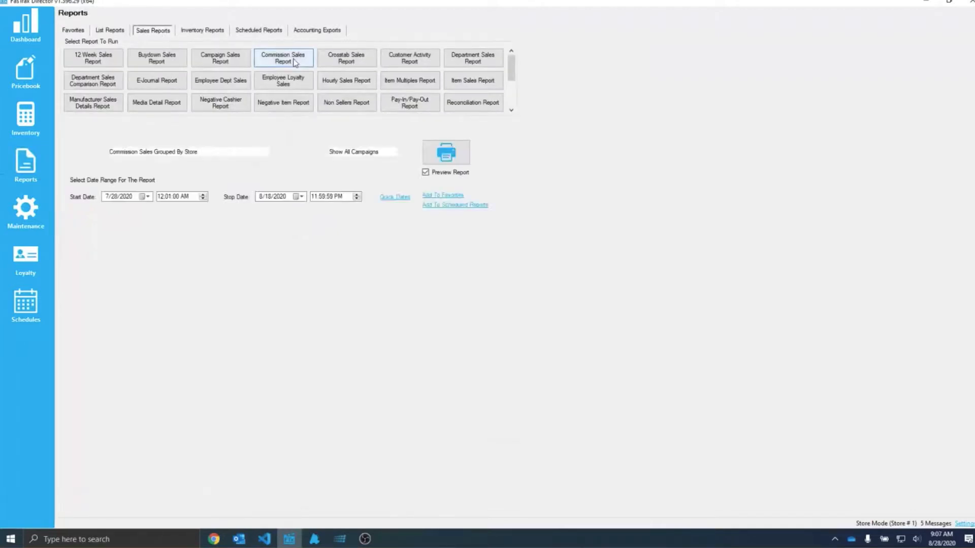
pyautogui.click(231, 151)
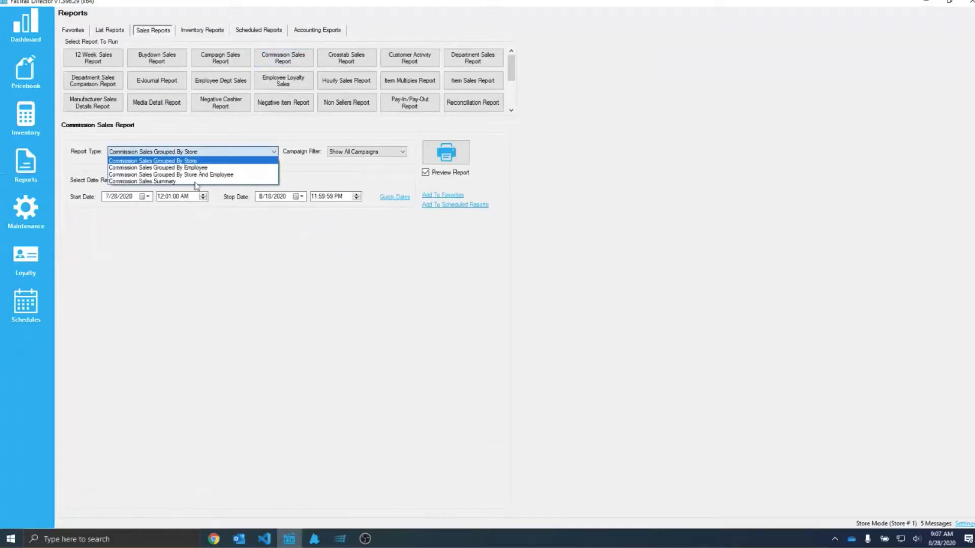
pyautogui.click(211, 156)
pyautogui.click(212, 157)
pyautogui.click(213, 158)
# - Try the Filter By Campaign option for the commission report and return the campaign filter to Show All Campaigns
pyautogui.click(349, 153)
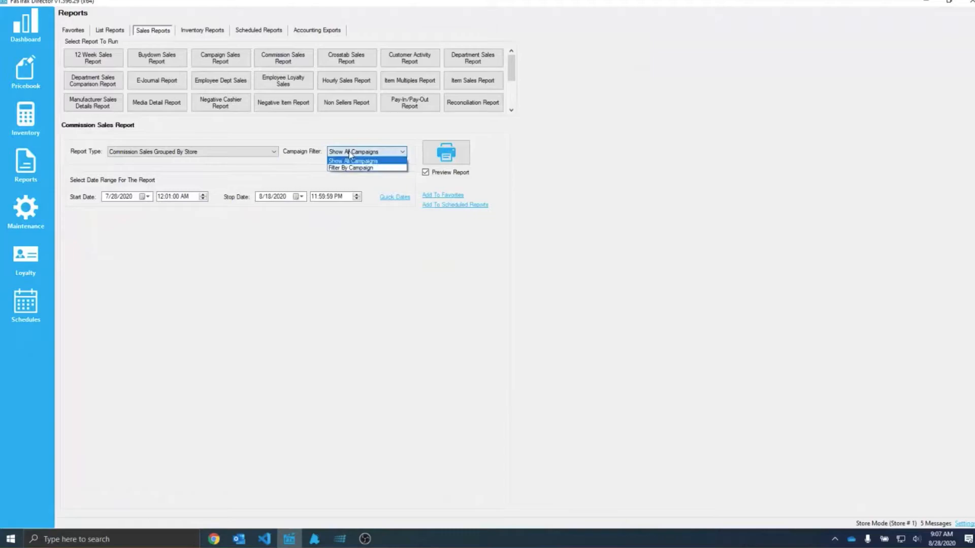
pyautogui.click(351, 168)
pyautogui.click(356, 152)
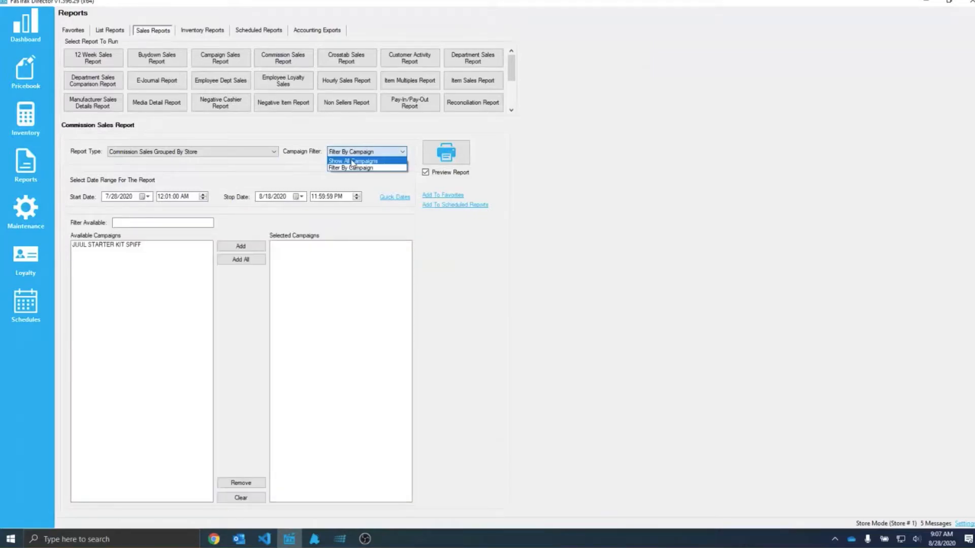
pyautogui.click(355, 160)
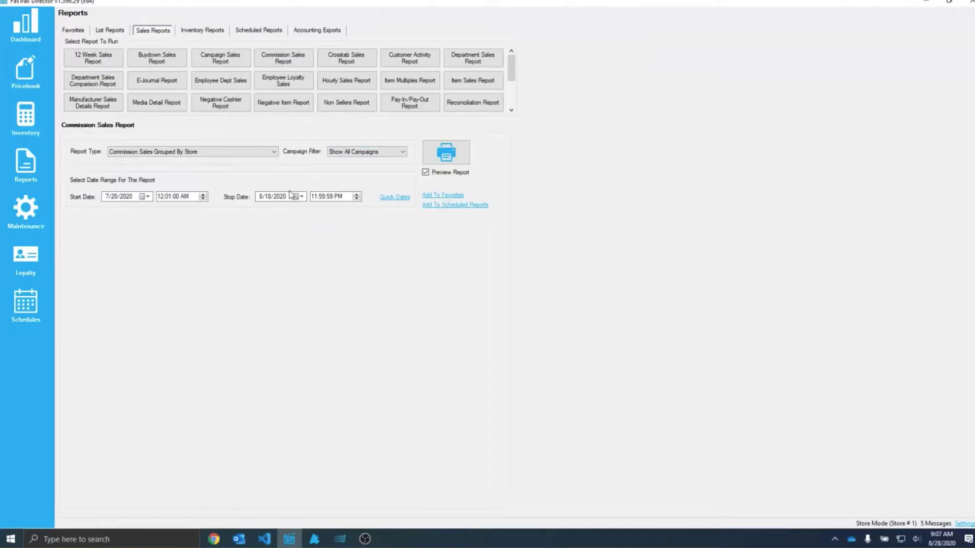
# - Switch to the FasTrax point of sale, dismiss the temporary license notice and log in by keypad with the employee's login code
pyautogui.click(315, 539)
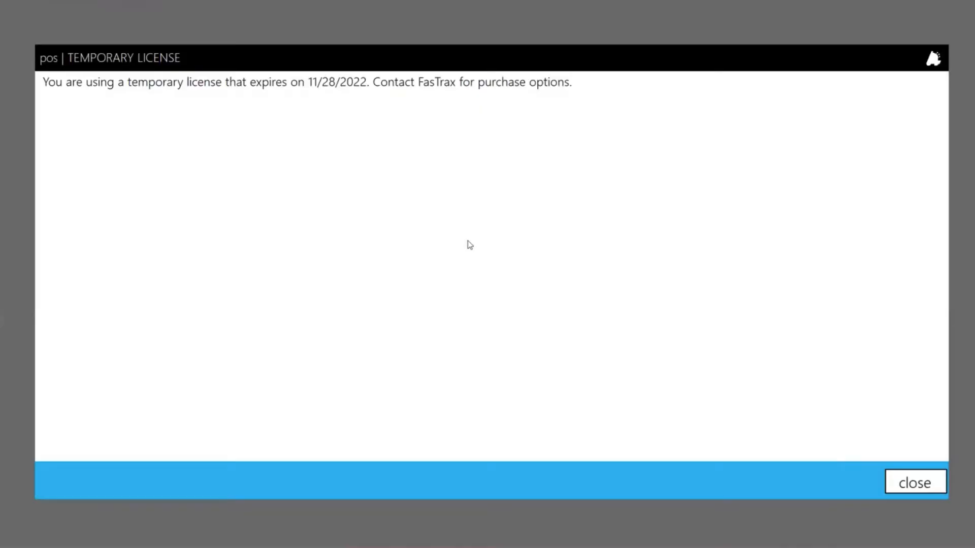
pyautogui.click(910, 483)
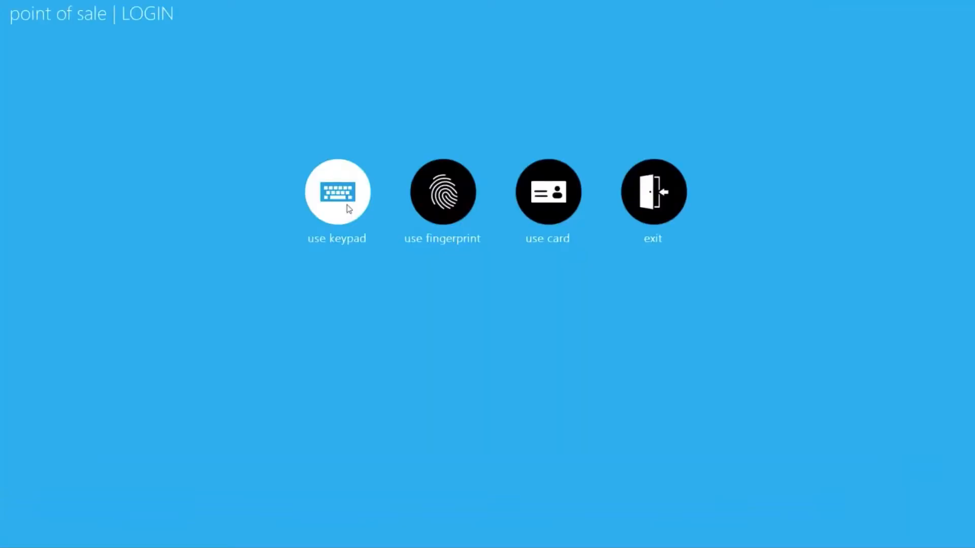
pyautogui.click(347, 205)
pyautogui.press('Return')
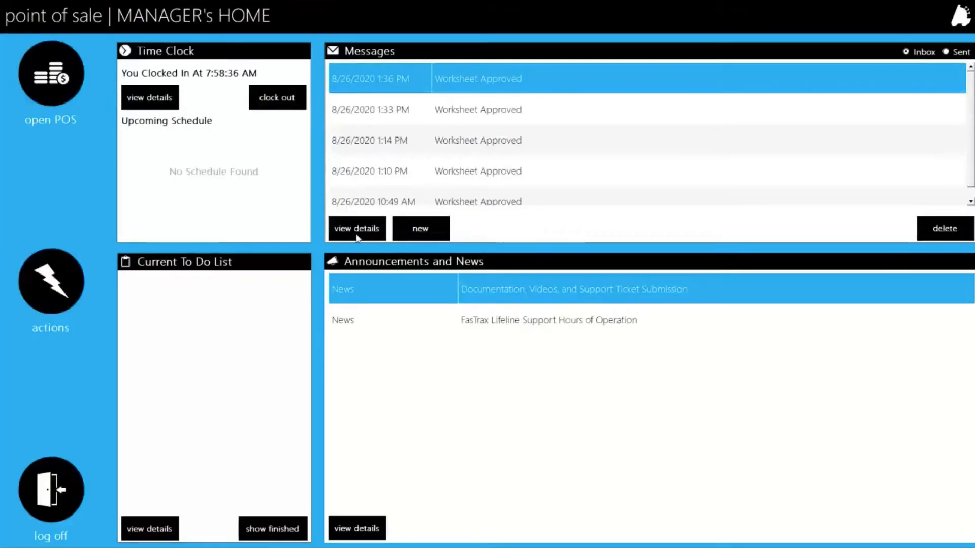
# - Examine the register settings of the point of sale, including the salesman prompt option, and close them without saving
pyautogui.click(73, 283)
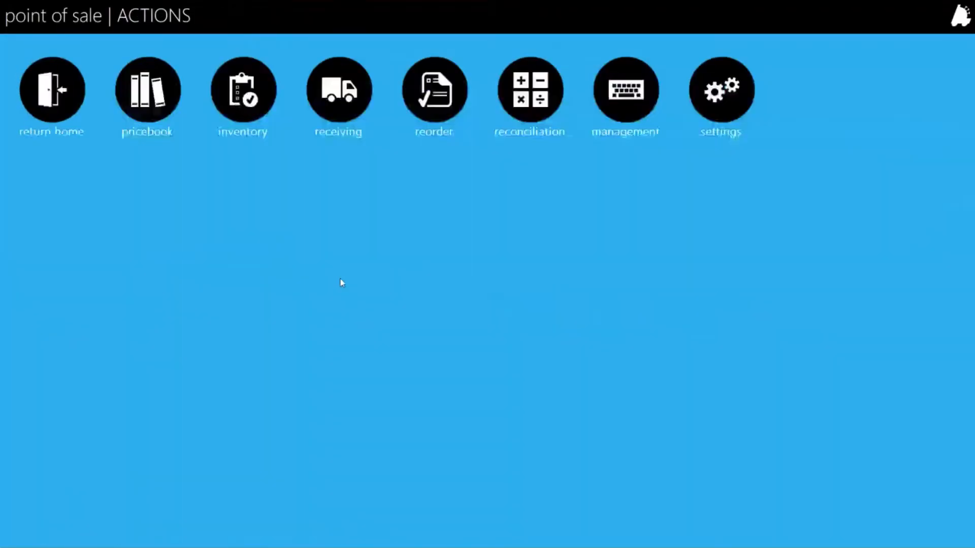
pyautogui.click(756, 104)
pyautogui.click(411, 174)
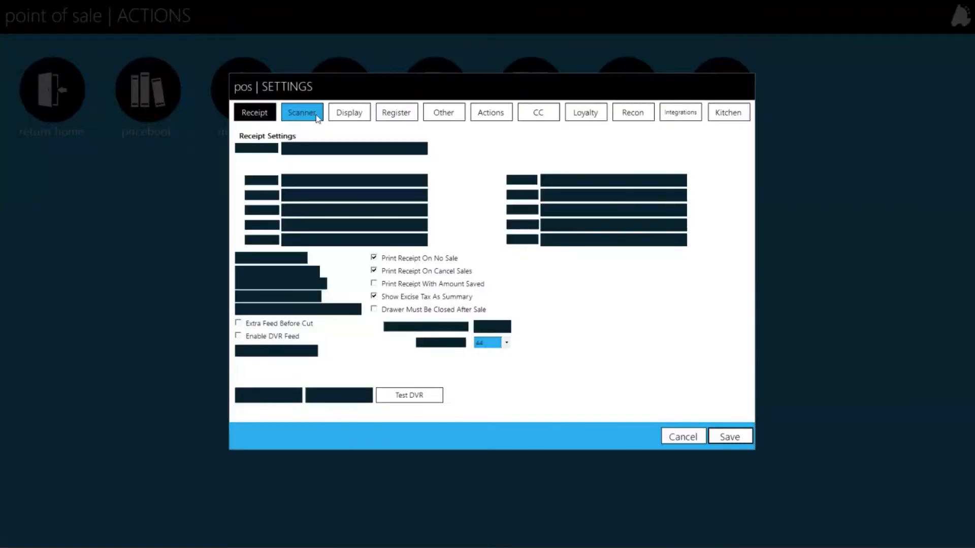
pyautogui.click(403, 113)
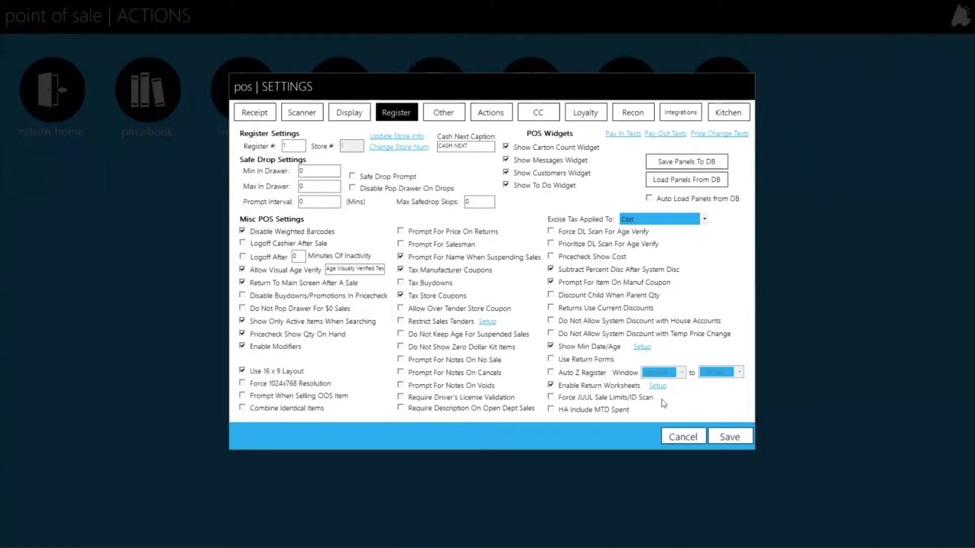
pyautogui.click(683, 437)
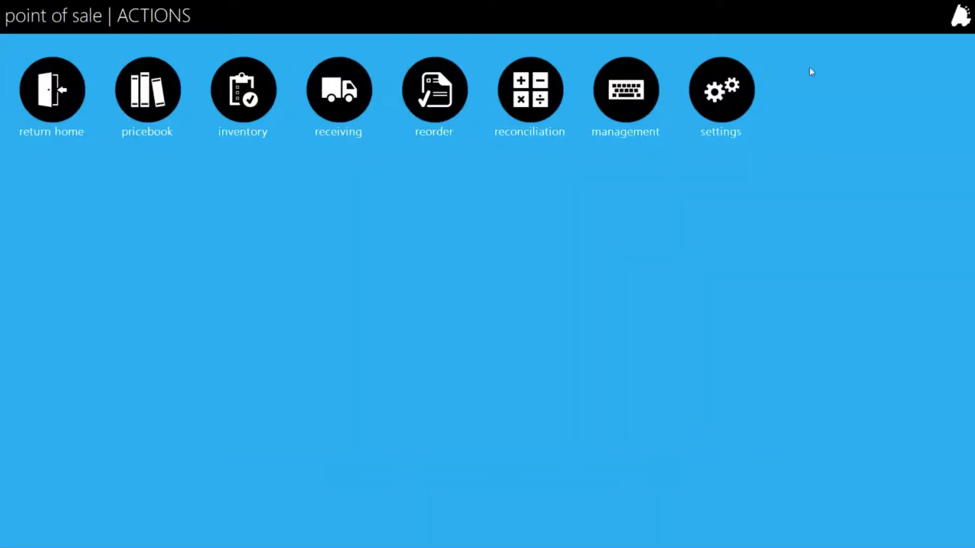
# - Open the Cashier Functions panel for editing in the POS button editor
pyautogui.click(710, 106)
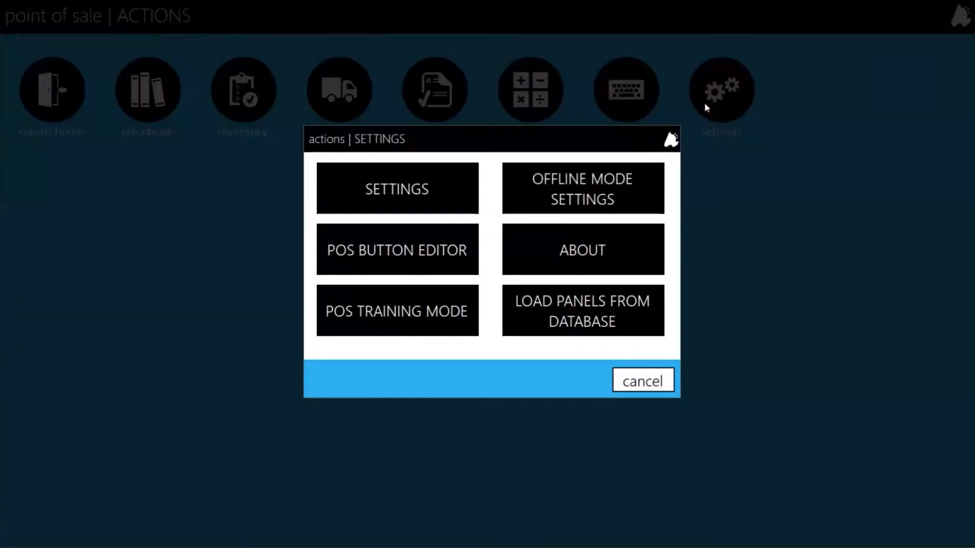
pyautogui.click(379, 247)
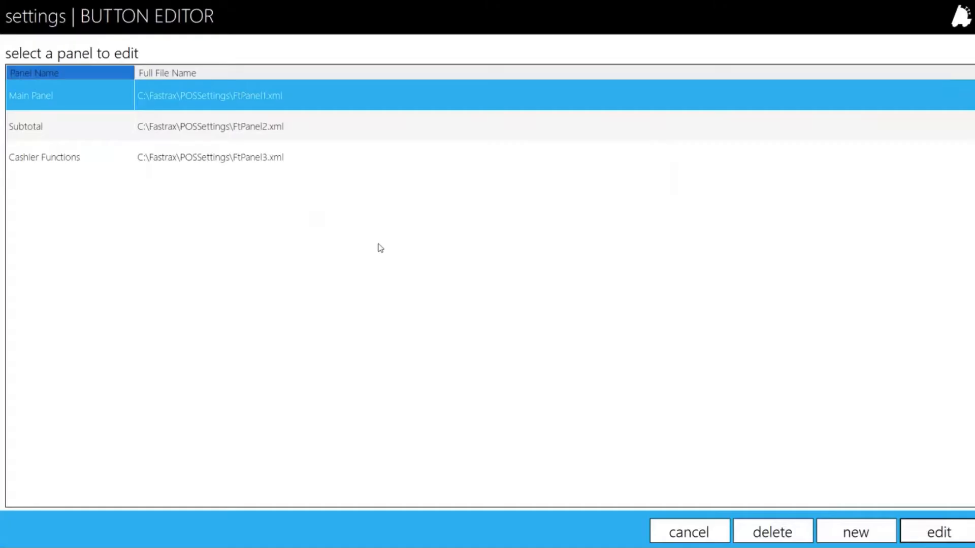
pyautogui.click(139, 157)
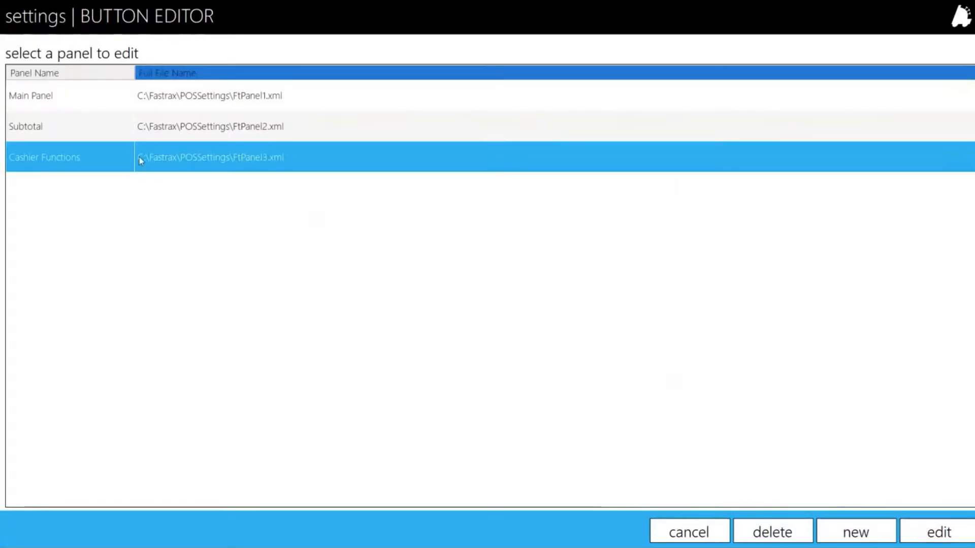
pyautogui.click(959, 542)
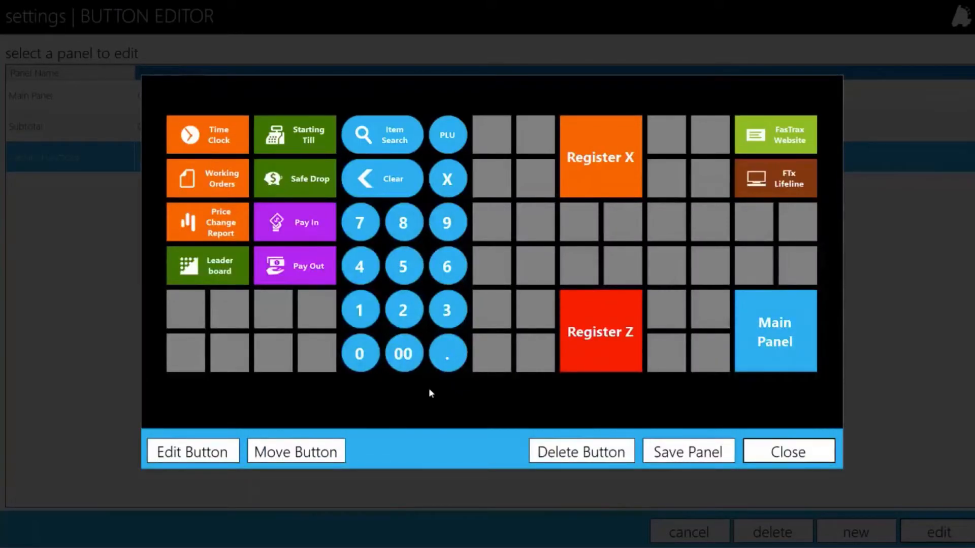
# - View the Leader board button's details, highlight its commissionreport module, and leave the button editor without saving
pyautogui.click(208, 277)
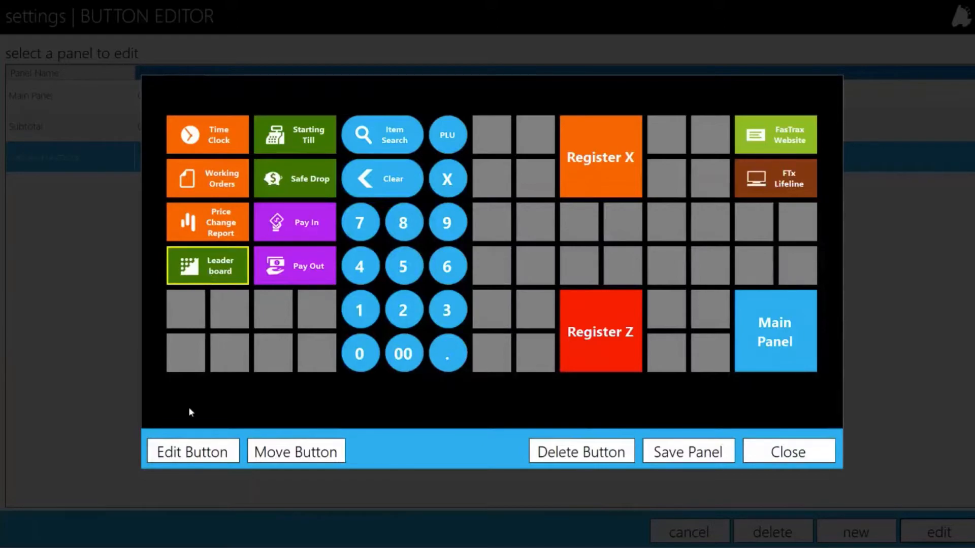
pyautogui.click(194, 455)
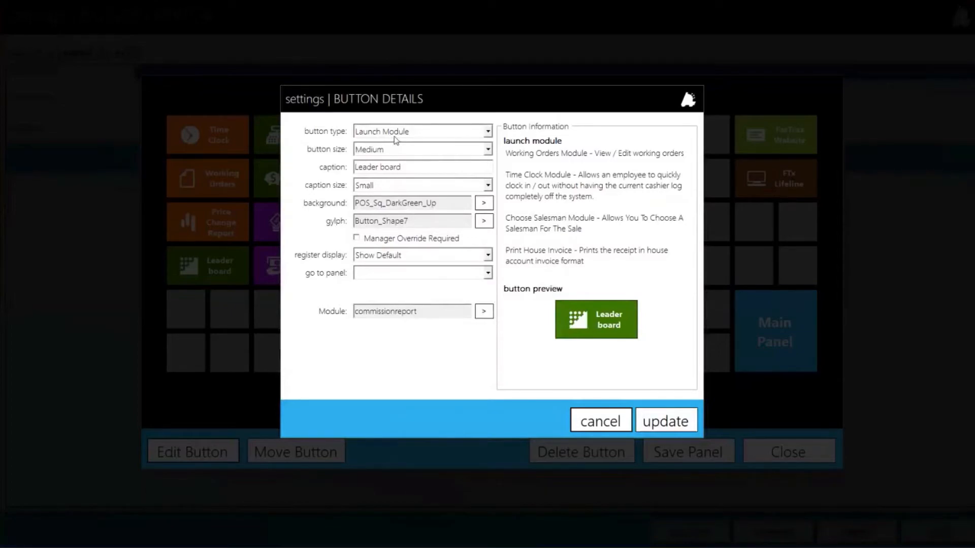
pyautogui.moveTo(420, 311); pyautogui.dragTo(354, 320)
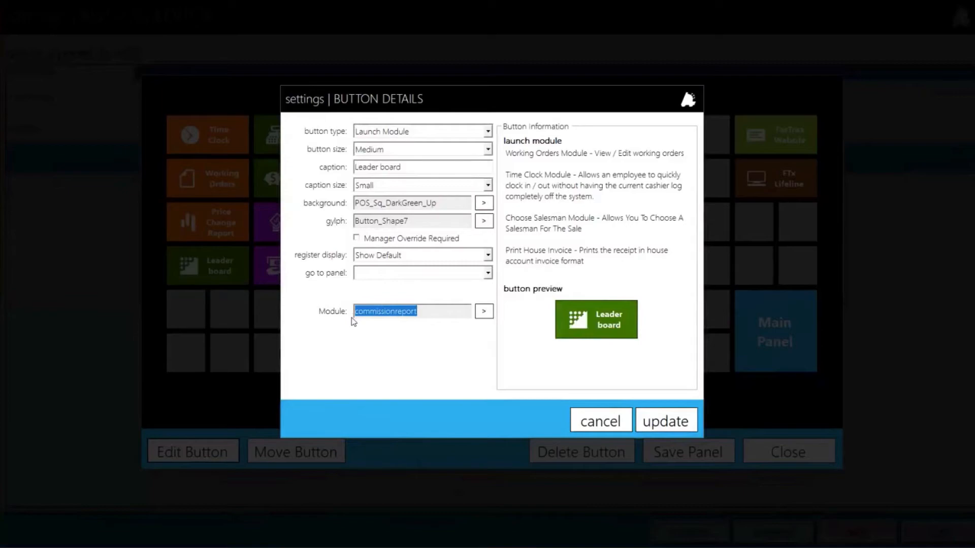
pyautogui.click(593, 414)
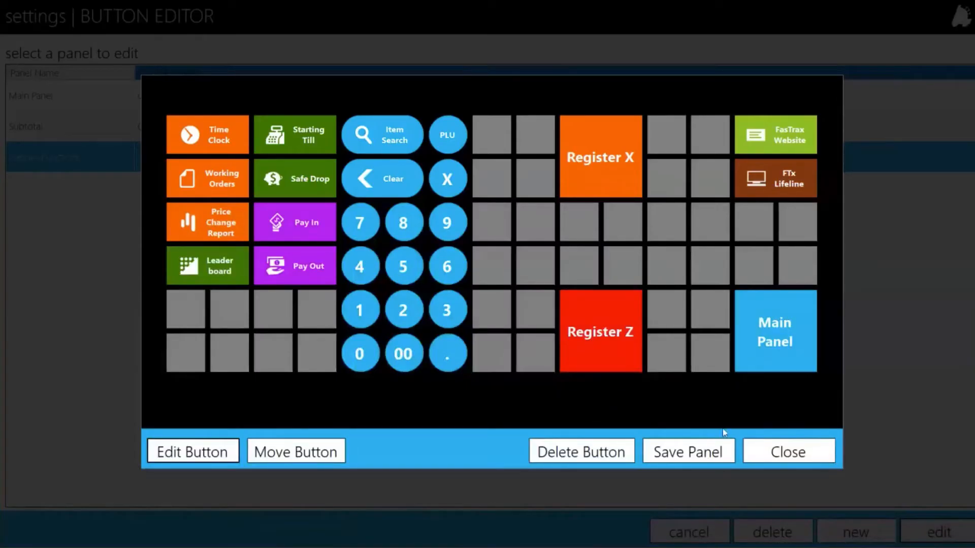
pyautogui.click(788, 452)
pyautogui.click(827, 485)
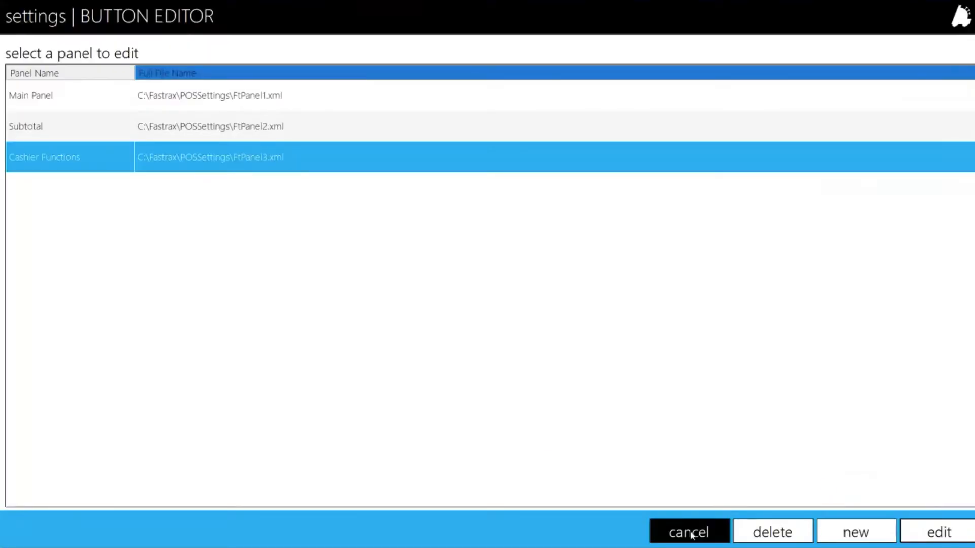
pyautogui.click(687, 530)
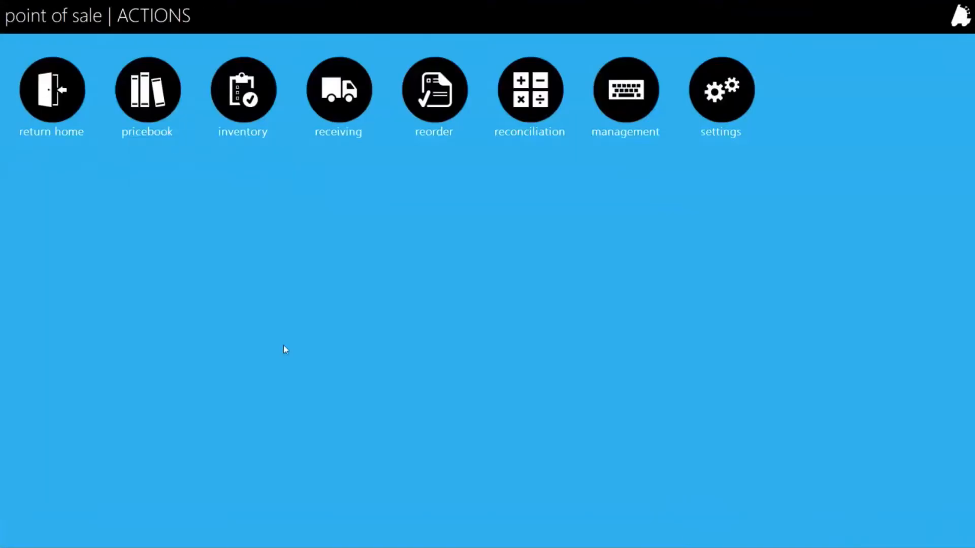
# - Return to the home screen, open the POS and ring up the Juul Starter Kit (Spiff) with the customer's age visually verified
pyautogui.click(28, 149)
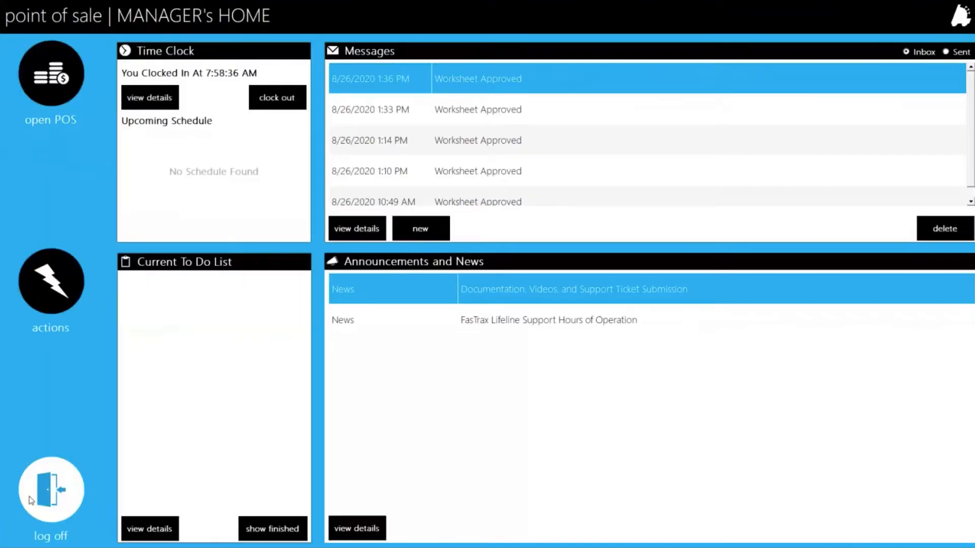
pyautogui.click(50, 85)
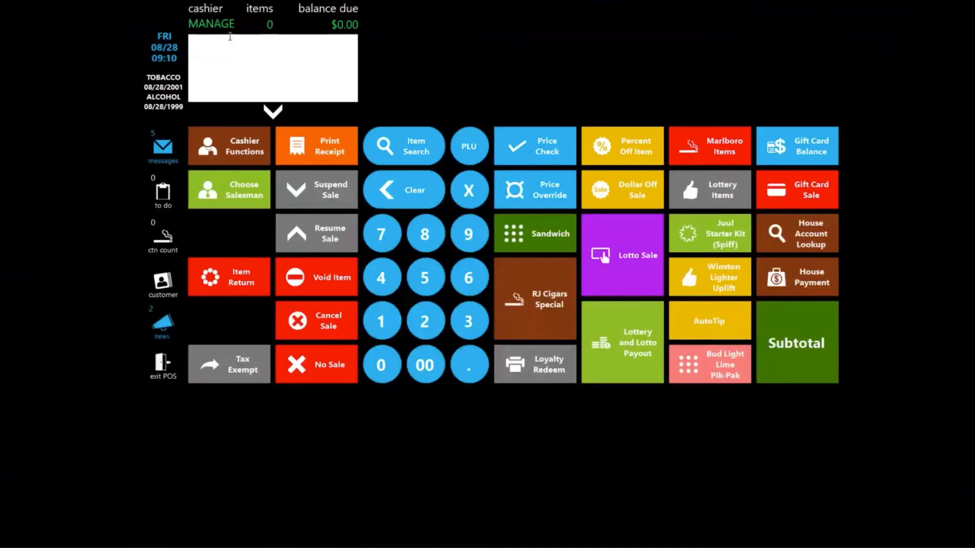
pyautogui.click(722, 240)
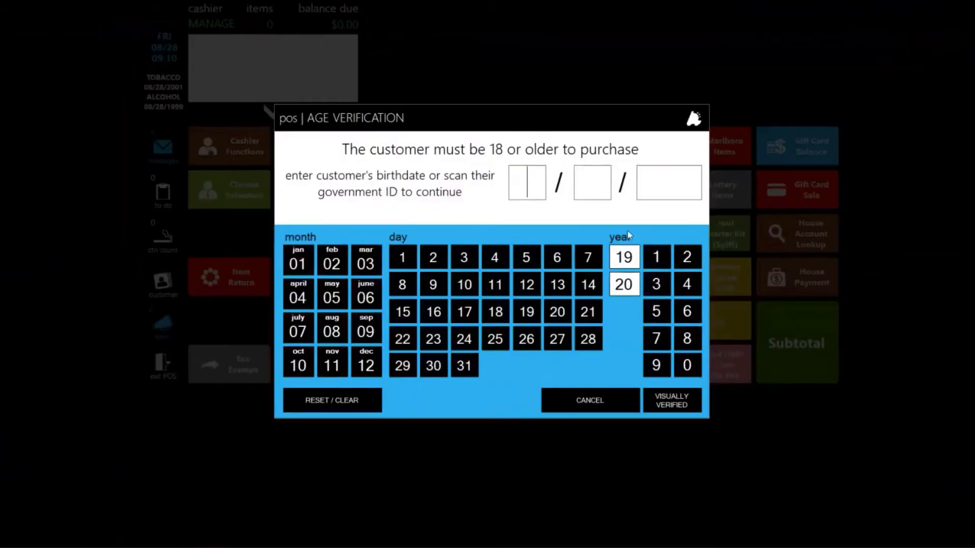
pyautogui.click(678, 408)
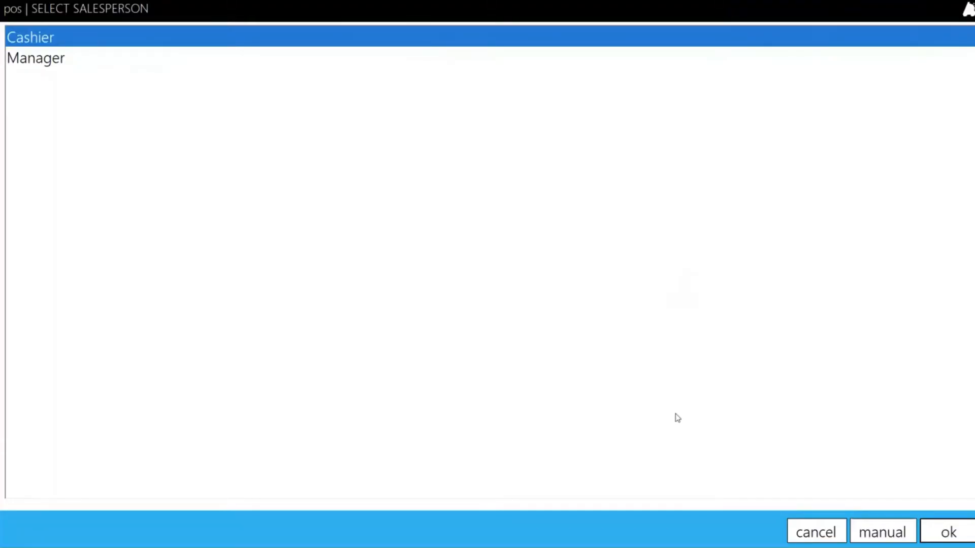
# - Credit the Juul Starter Kit to the Manager salesperson, then subtotal and tender the sale in full
pyautogui.click(81, 67)
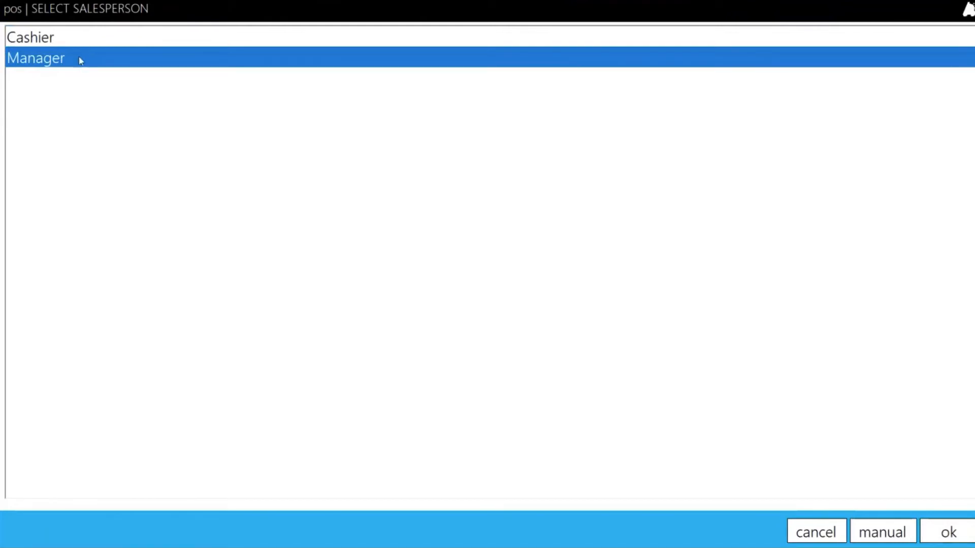
pyautogui.click(79, 45)
pyautogui.click(78, 58)
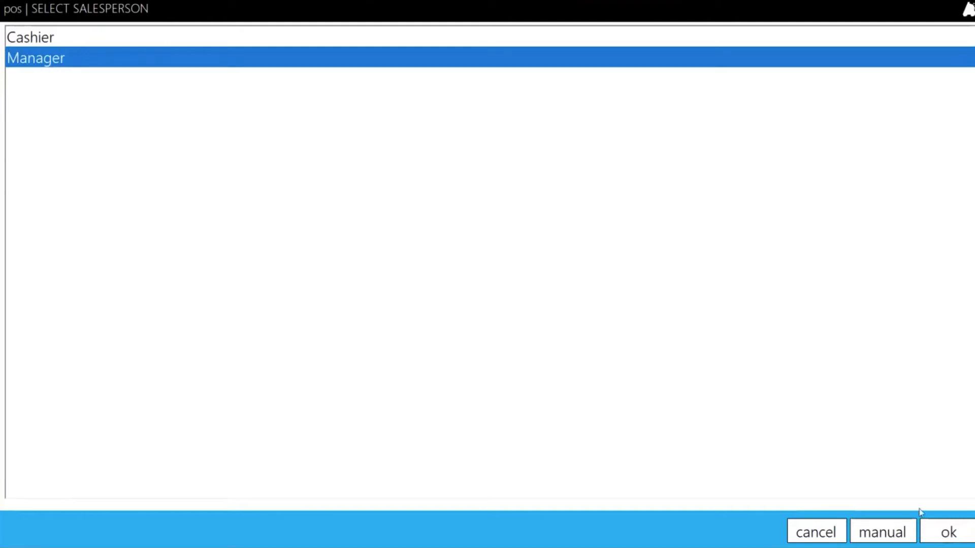
pyautogui.click(948, 533)
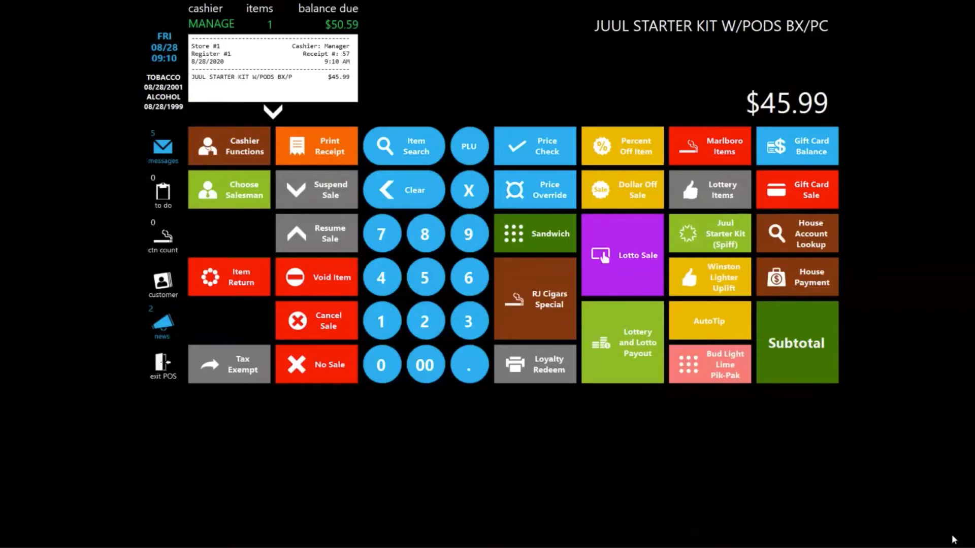
pyautogui.click(789, 330)
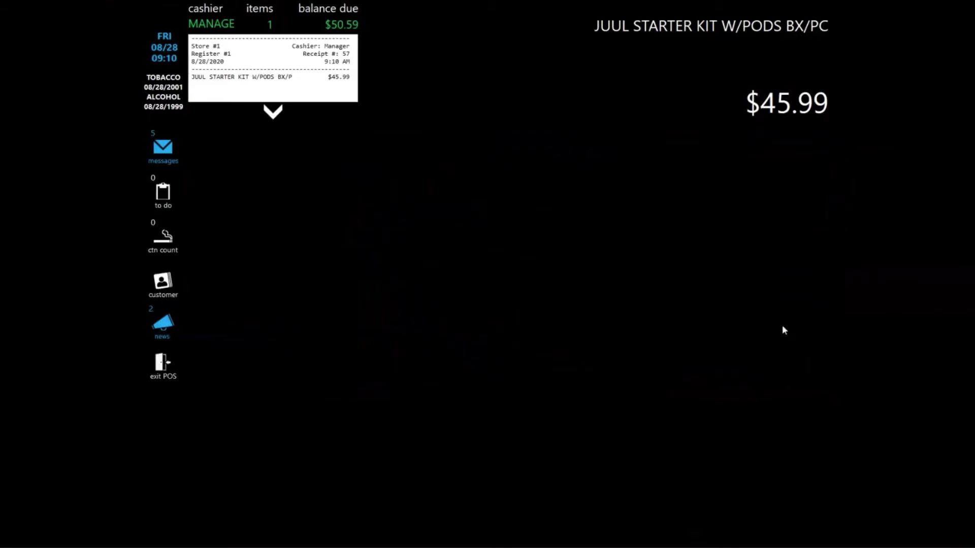
pyautogui.click(531, 215)
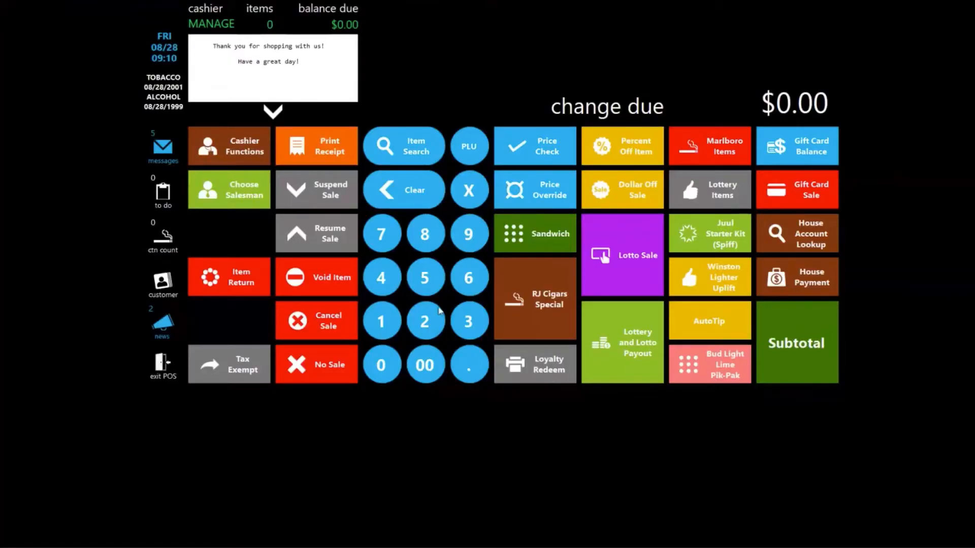
# - Ring up a second Juul Starter Kit (Spiff) with age visually verified, and view the manual salesman lookup by employee ID before cancelling it
pyautogui.click(730, 229)
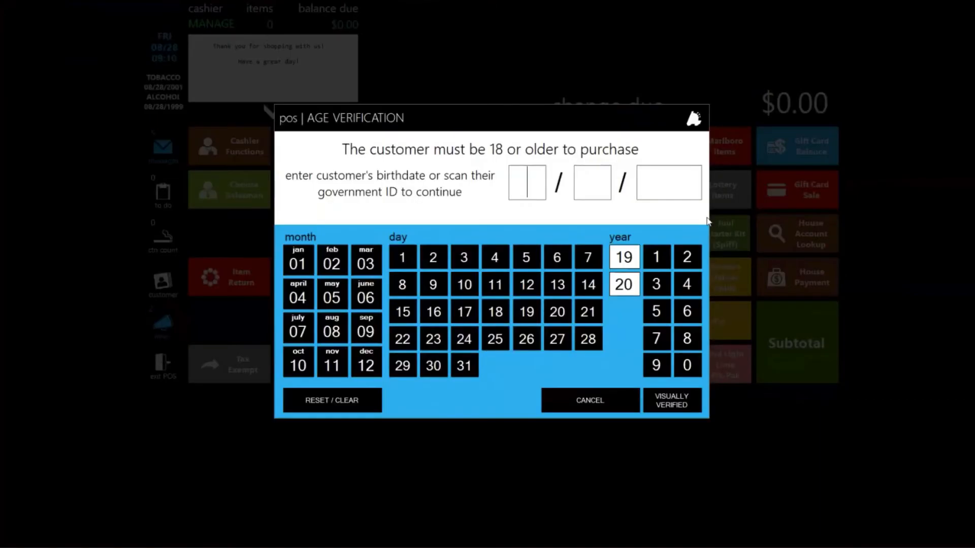
pyautogui.click(666, 409)
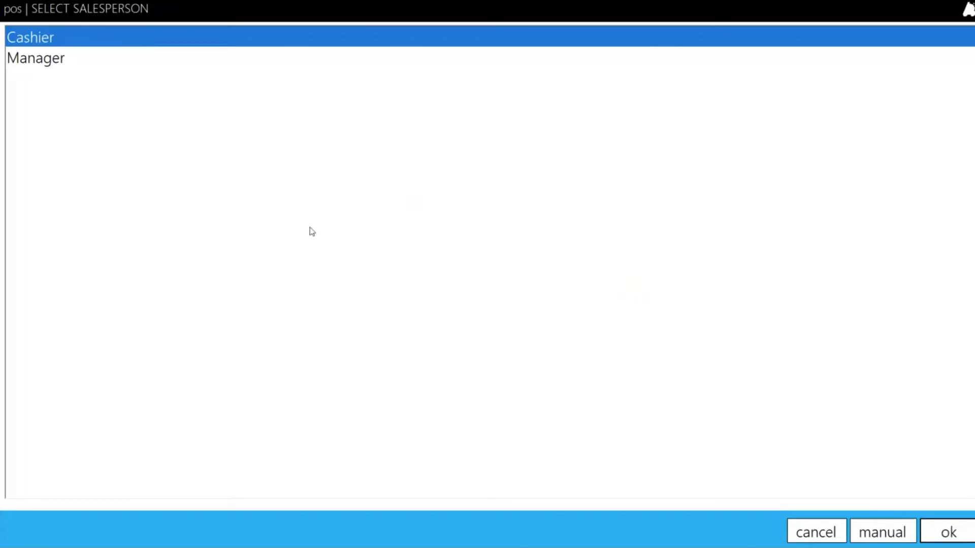
pyautogui.click(897, 531)
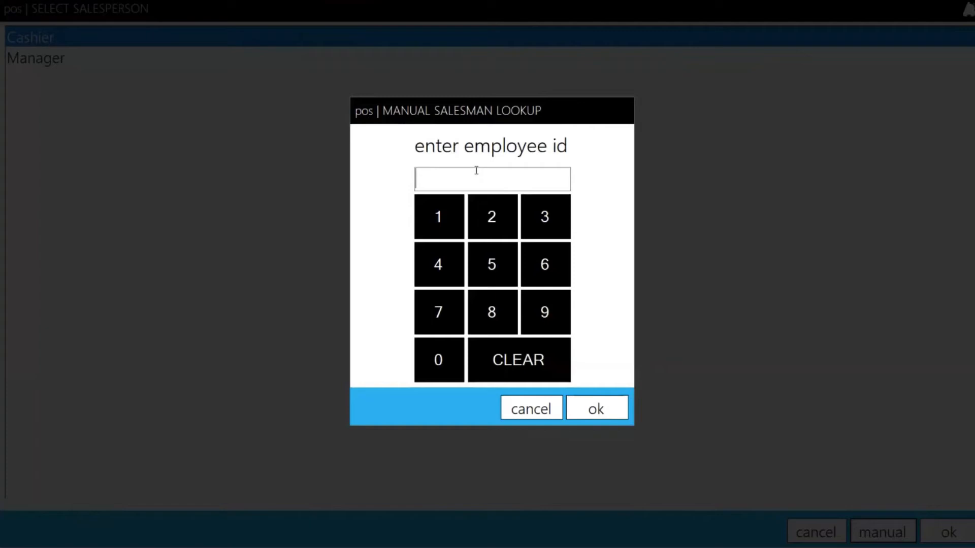
pyautogui.click(548, 417)
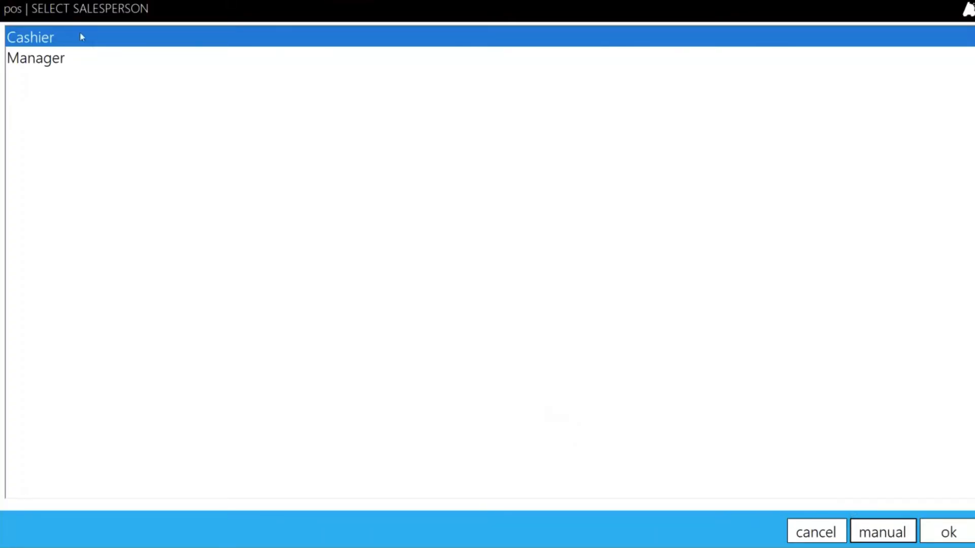
# - Credit the second Juul Starter Kit to the Cashier salesperson and tender the sale in full
pyautogui.click(948, 532)
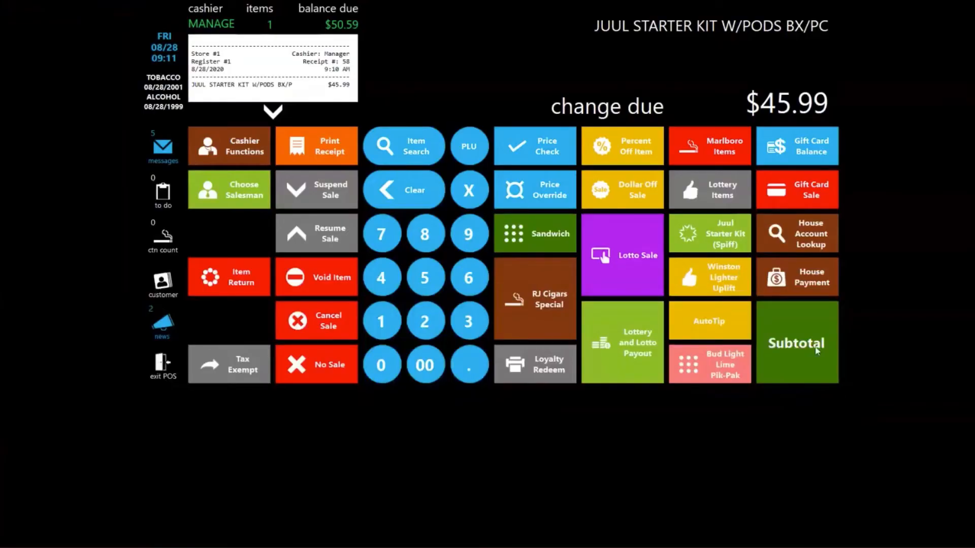
pyautogui.click(834, 337)
pyautogui.click(537, 194)
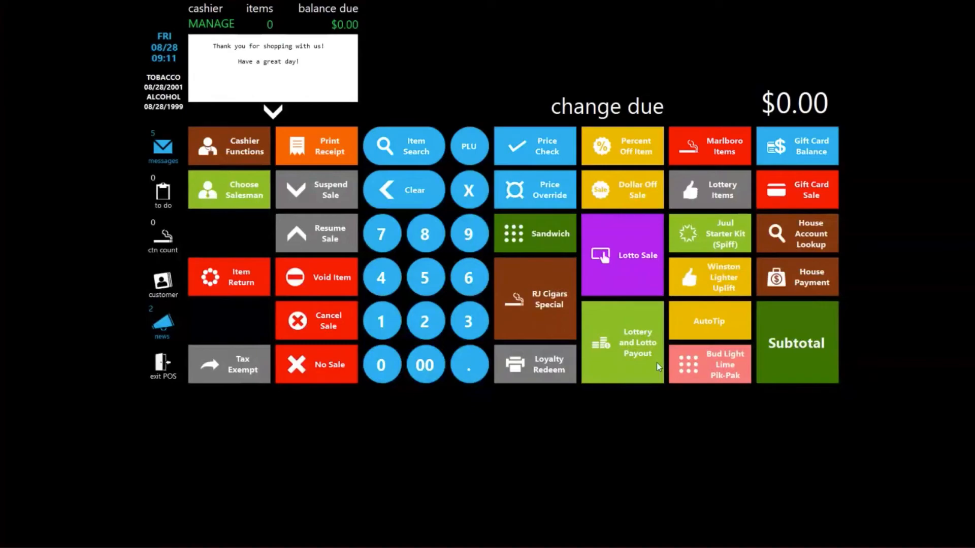
# - Open the Leader board commission report from the Cashier Functions and view its period options, keeping Month To Date
pyautogui.click(235, 148)
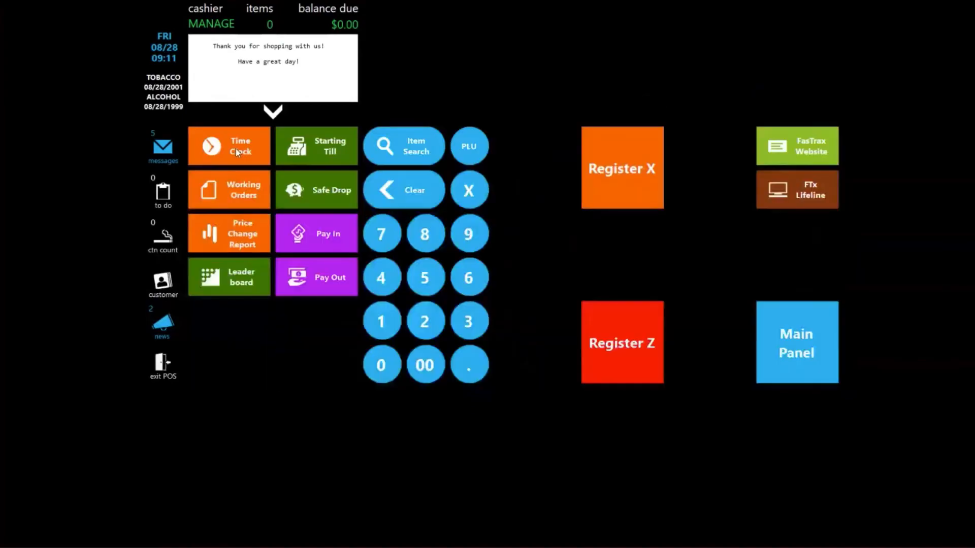
pyautogui.click(241, 284)
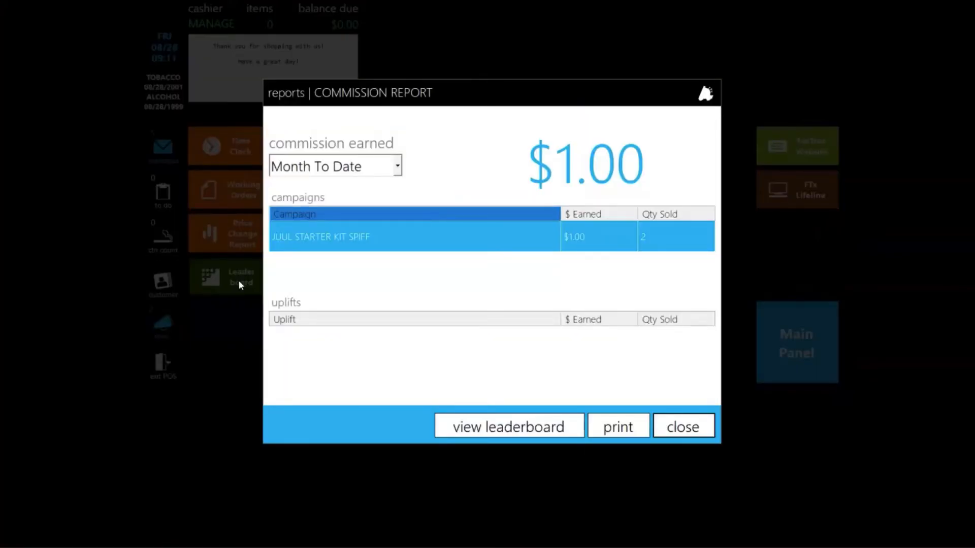
pyautogui.click(324, 168)
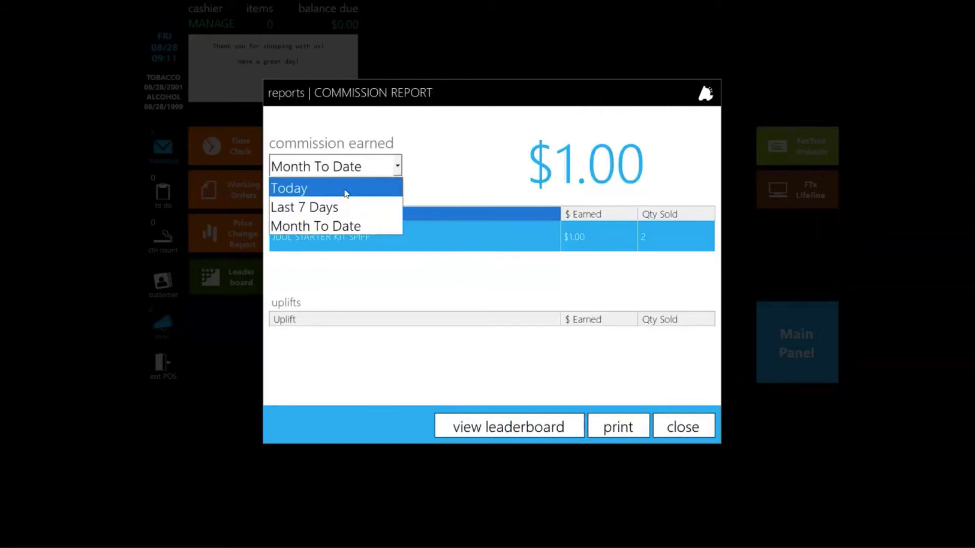
pyautogui.click(553, 172)
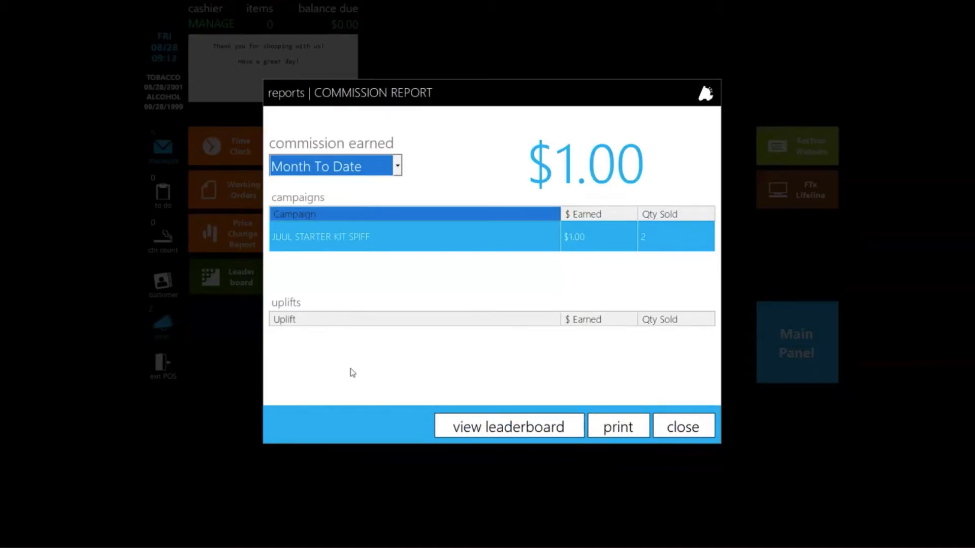
# - View the commission leaderboard for the JUUL STARTER KIT SPIFF campaign, and close both the leaderboard and the commission report
pyautogui.click(537, 430)
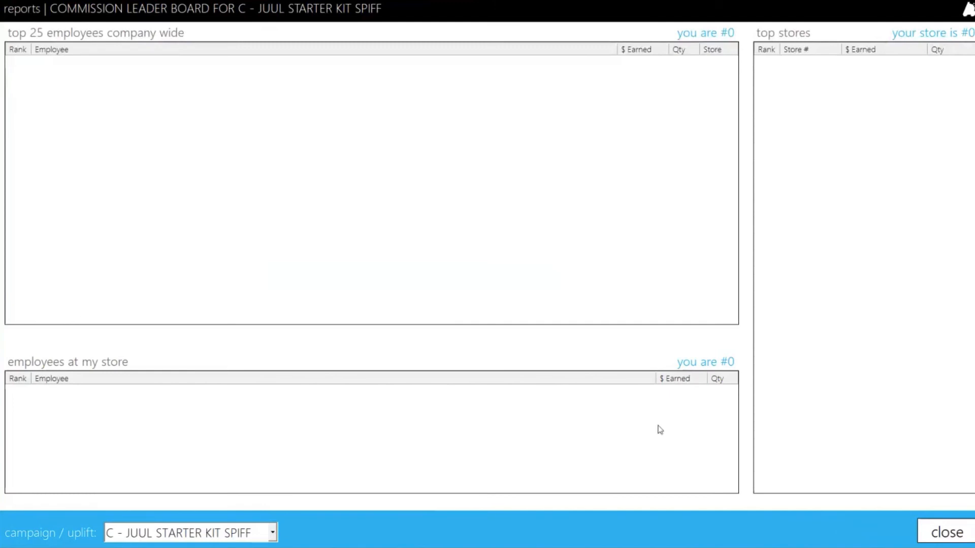
pyautogui.click(952, 534)
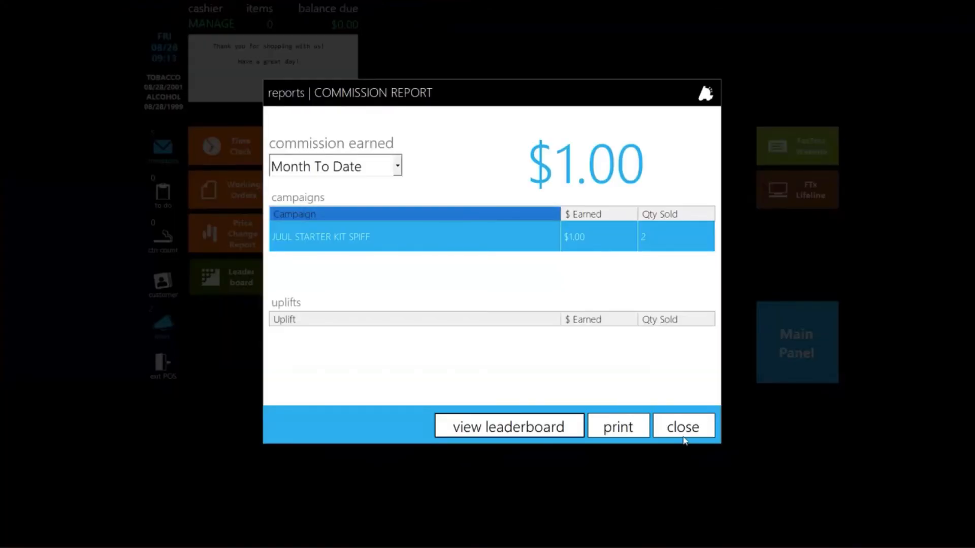
pyautogui.click(690, 431)
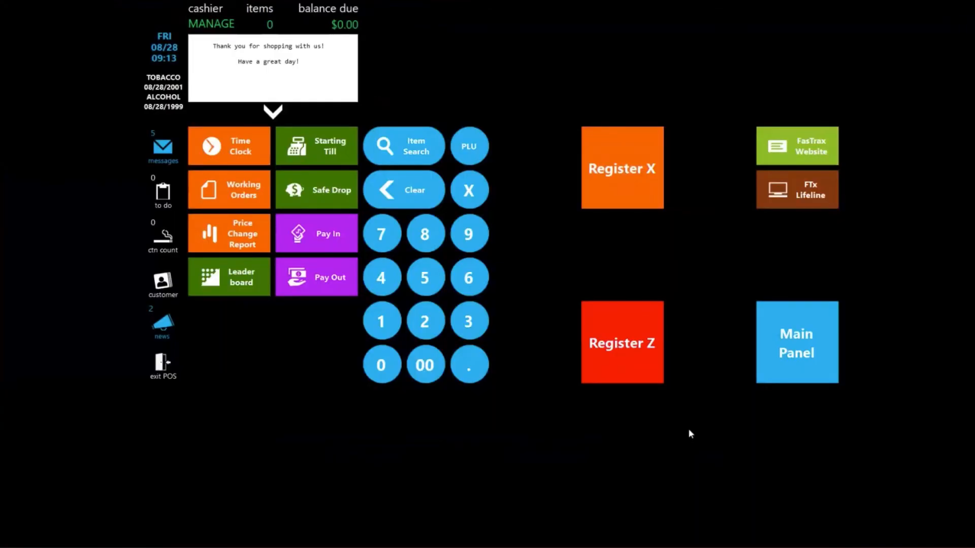